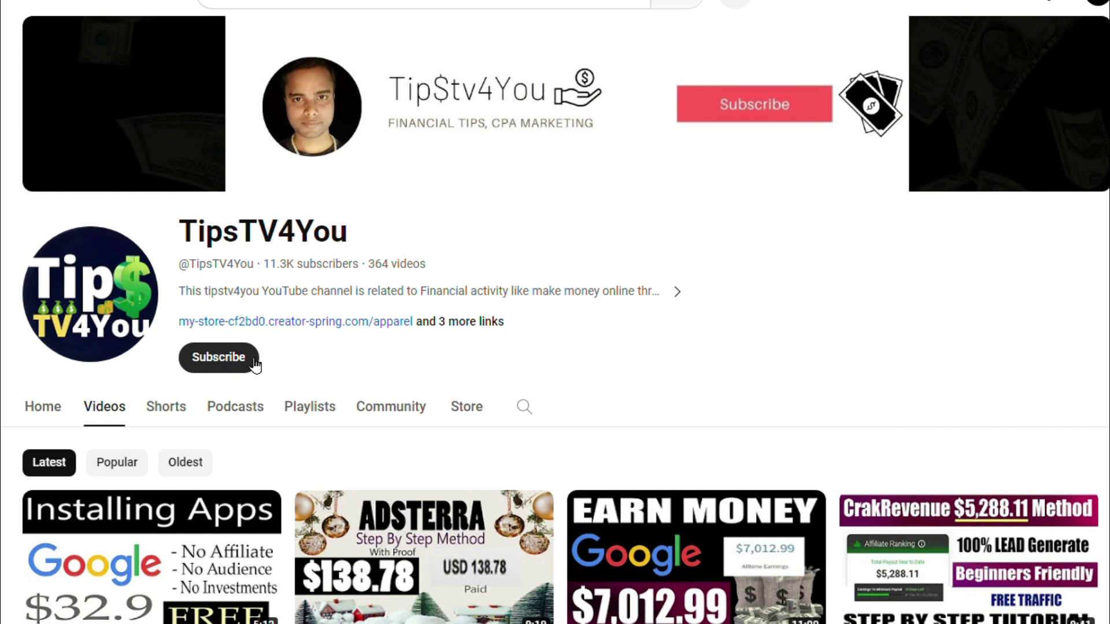
Step: Subscribe to the financial-tips channel and open its notification options
click(253, 360)
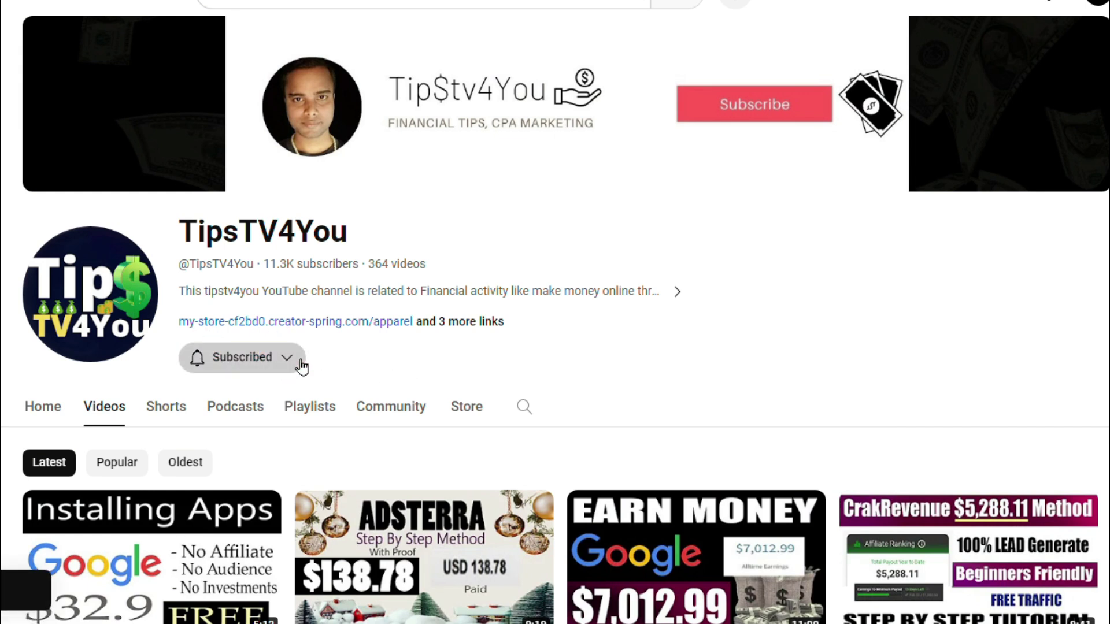
click(301, 365)
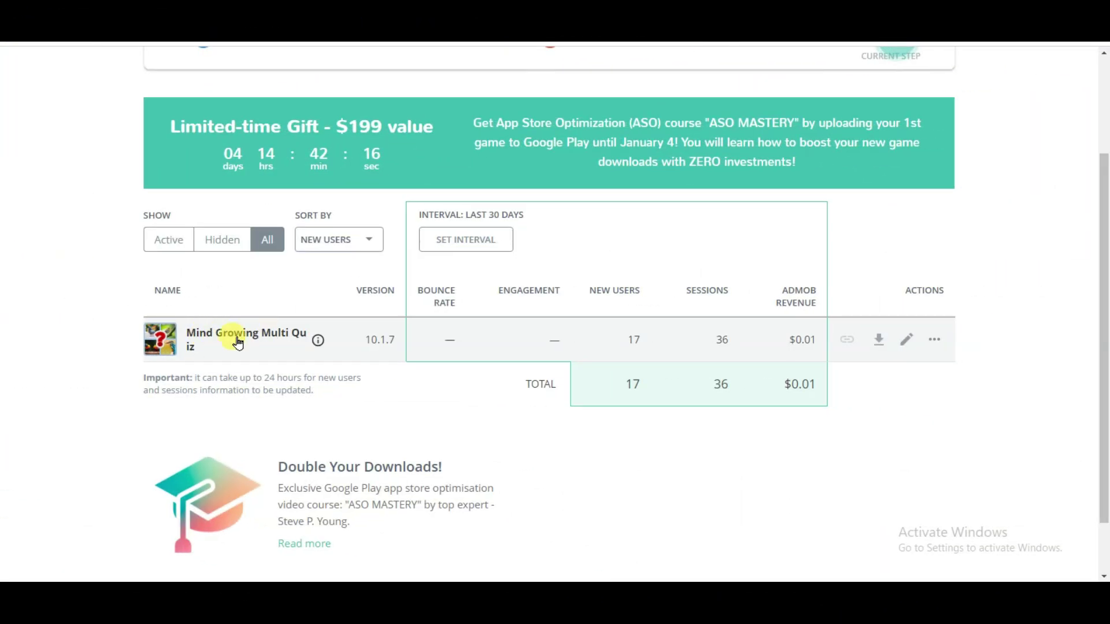
Step: Open Mind Growing Multi Quiz's Monetization settings and review the coin-pack and No Ads product IDs
click(232, 344)
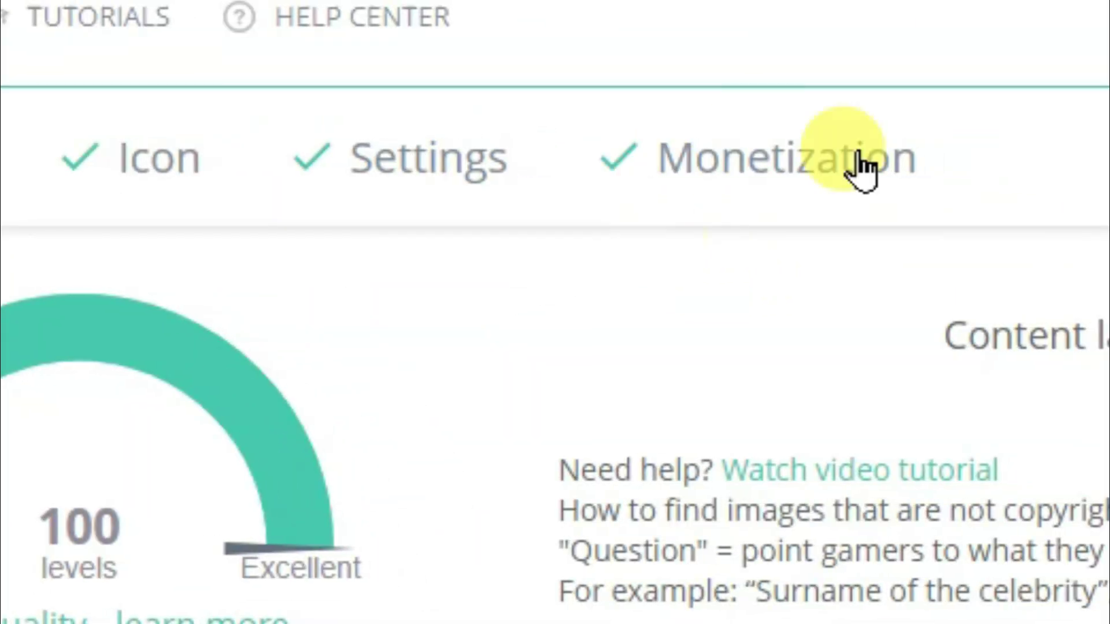
click(752, 159)
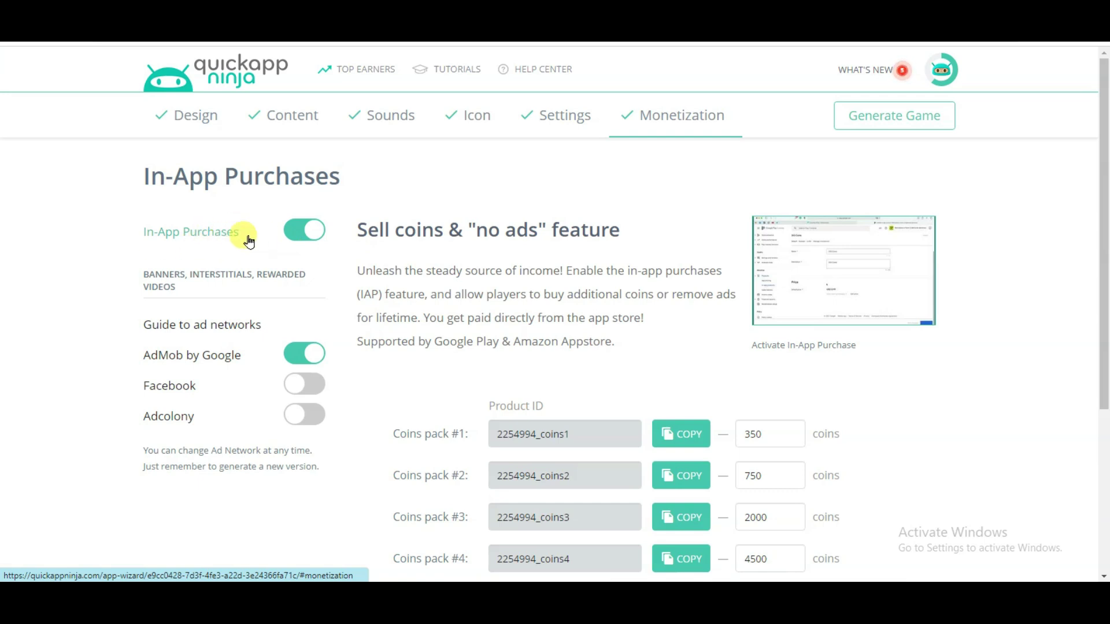
drag(356, 231, 538, 230)
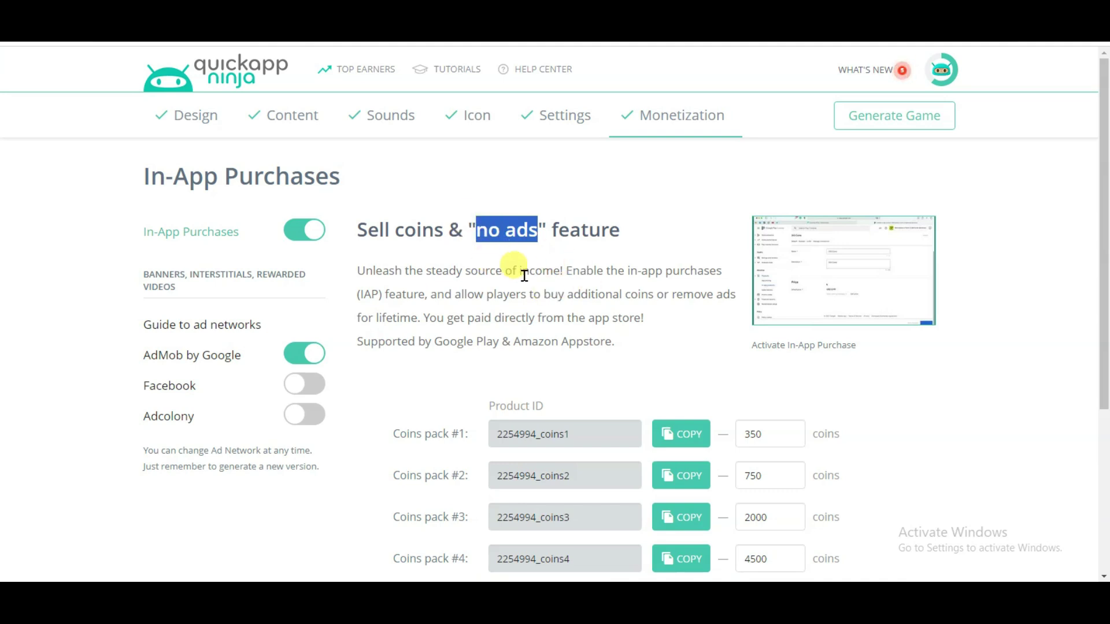
scroll(461, 413, down, 4)
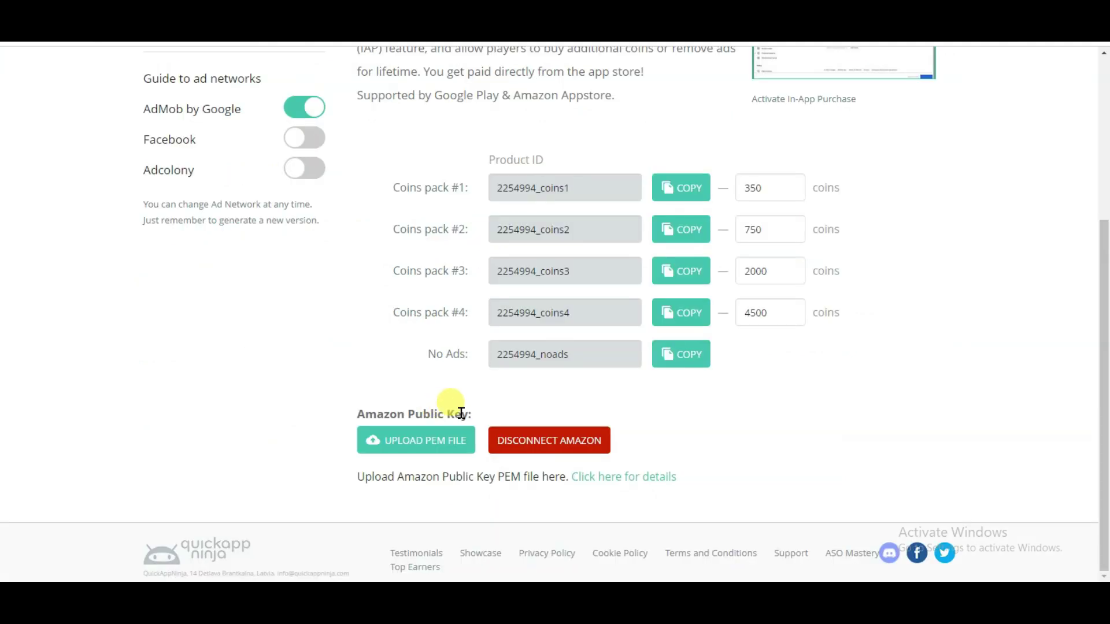
drag(473, 414, 389, 397)
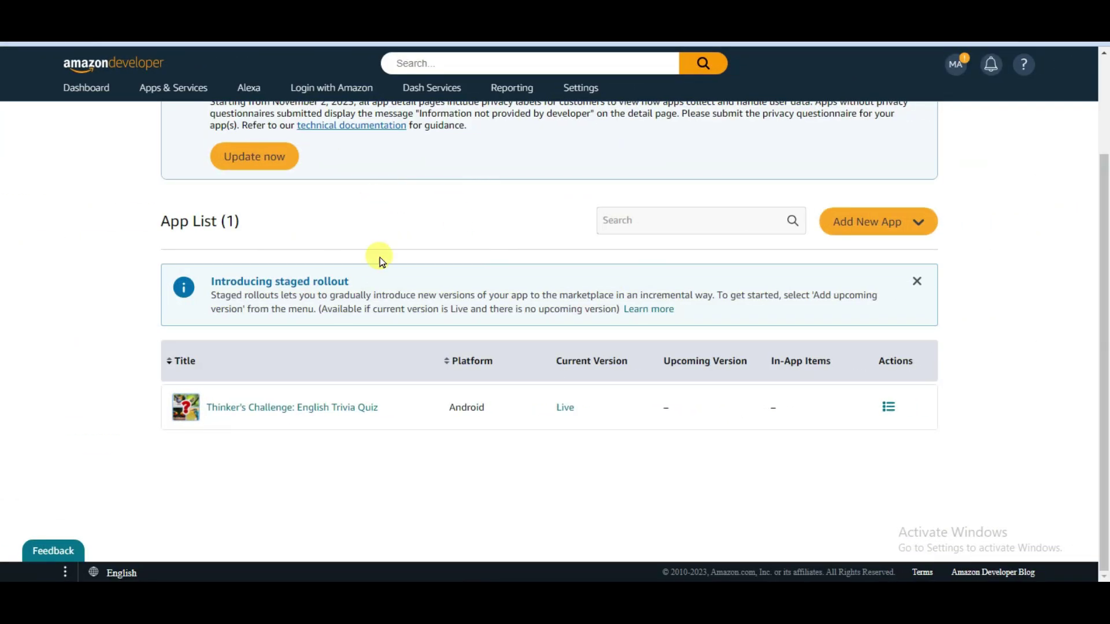
Step: View the trivia app's public key, then copy the No Ads product ID from QuickAppNinja
click(332, 412)
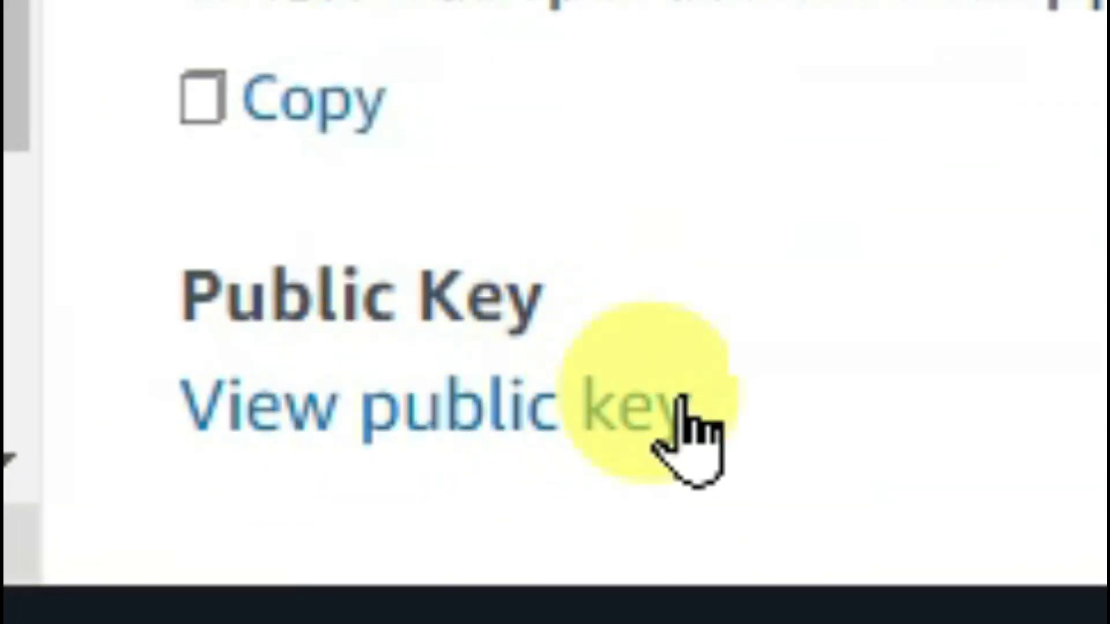
click(530, 404)
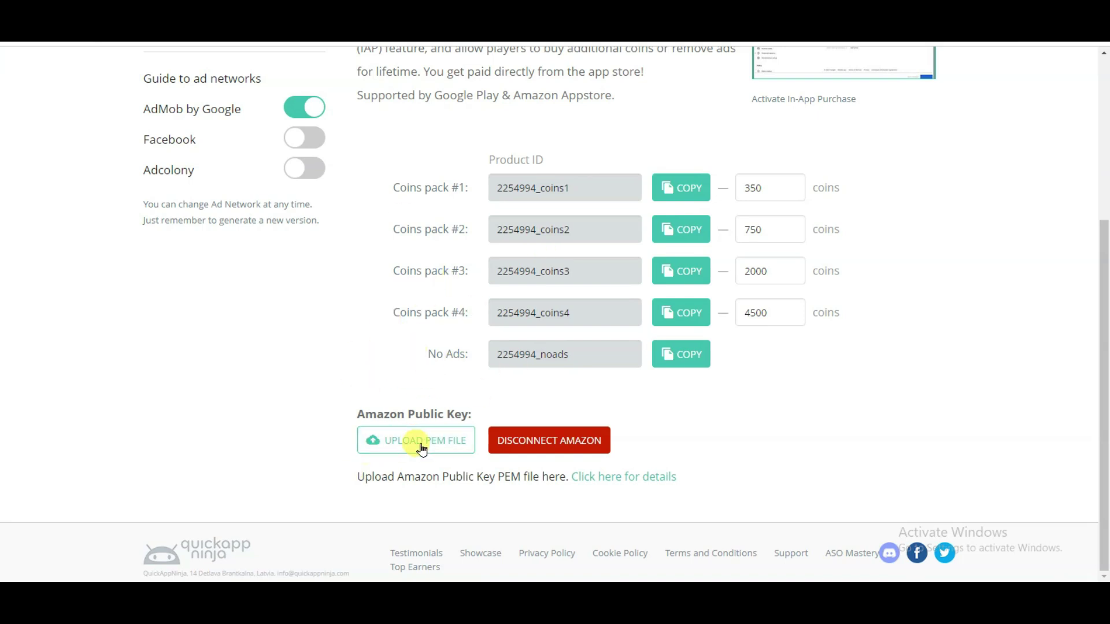
scroll(605, 262, up, 2)
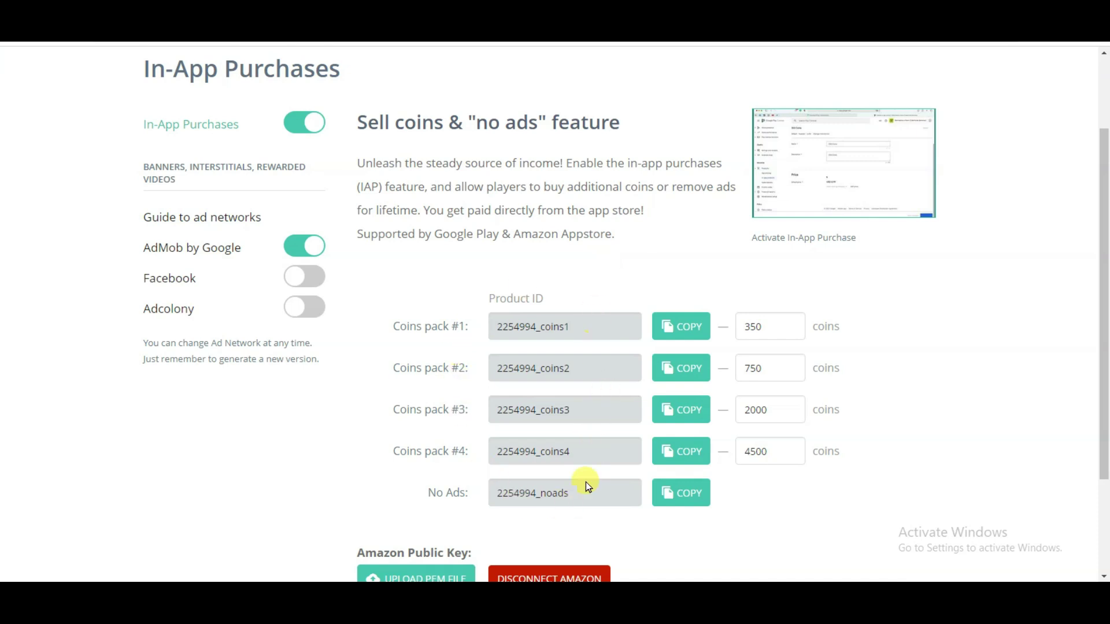
click(682, 493)
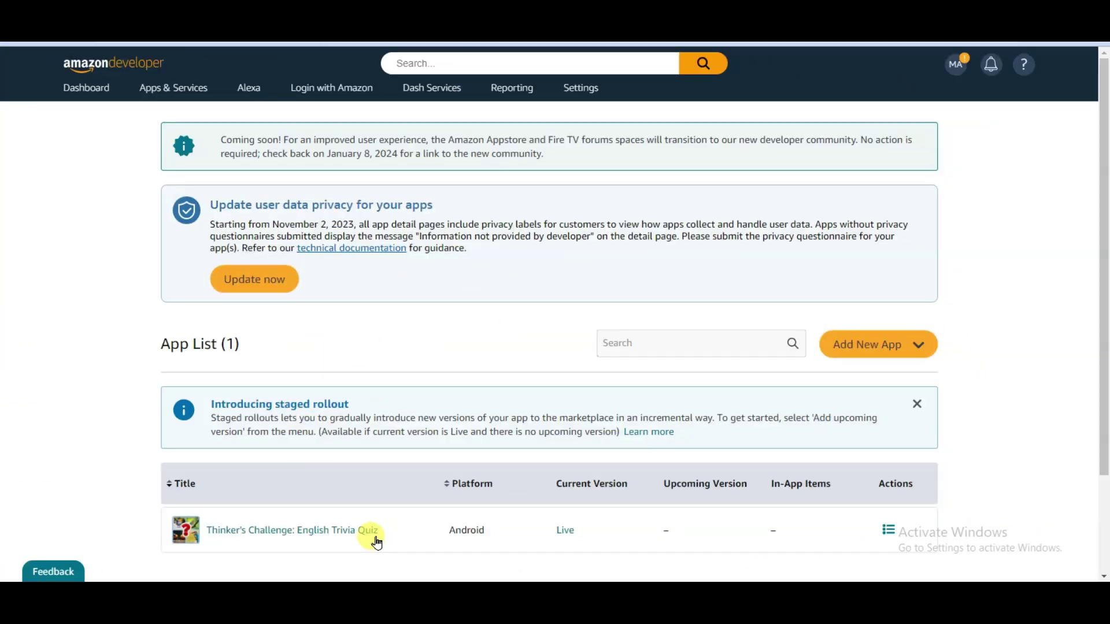
Step: Add entitlement 2254994_noads to the trivia game, using the pasted ID as title and SKU
click(318, 538)
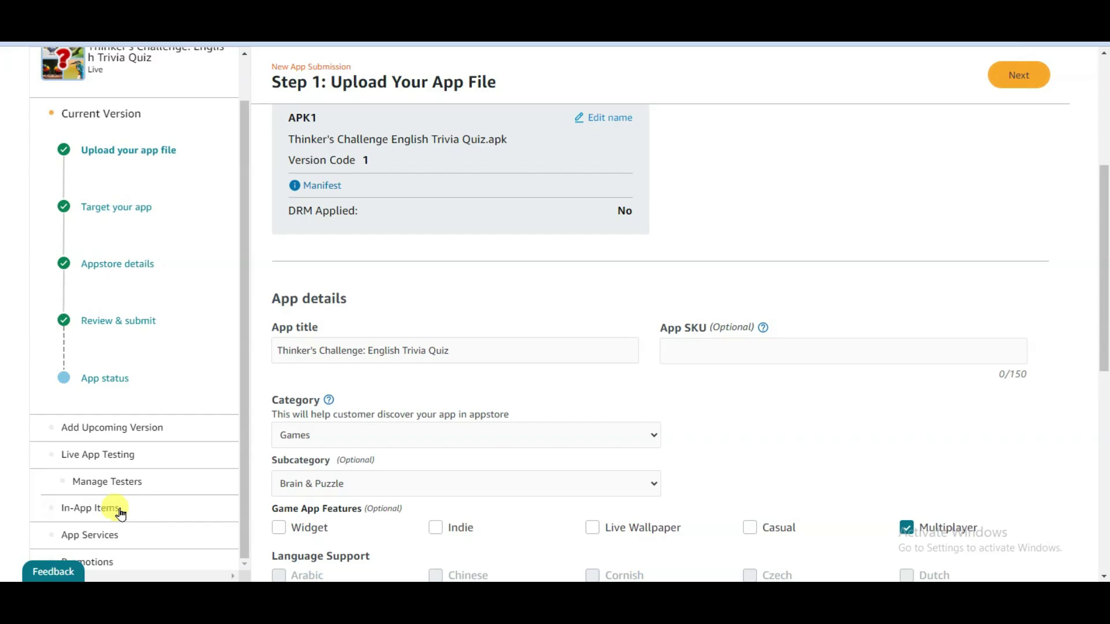
click(100, 511)
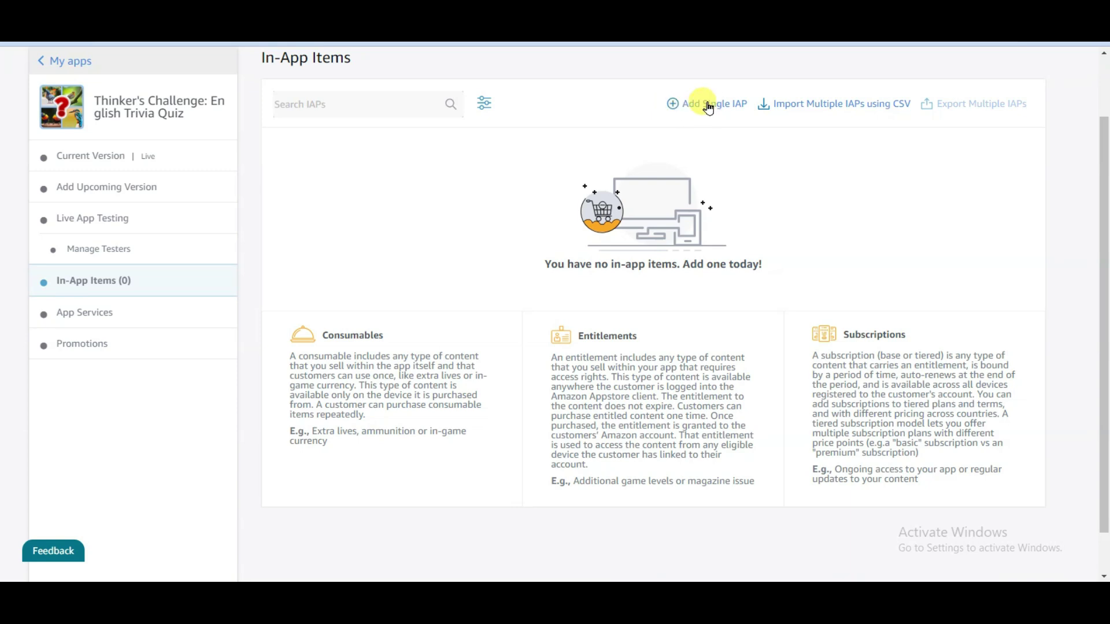
click(708, 110)
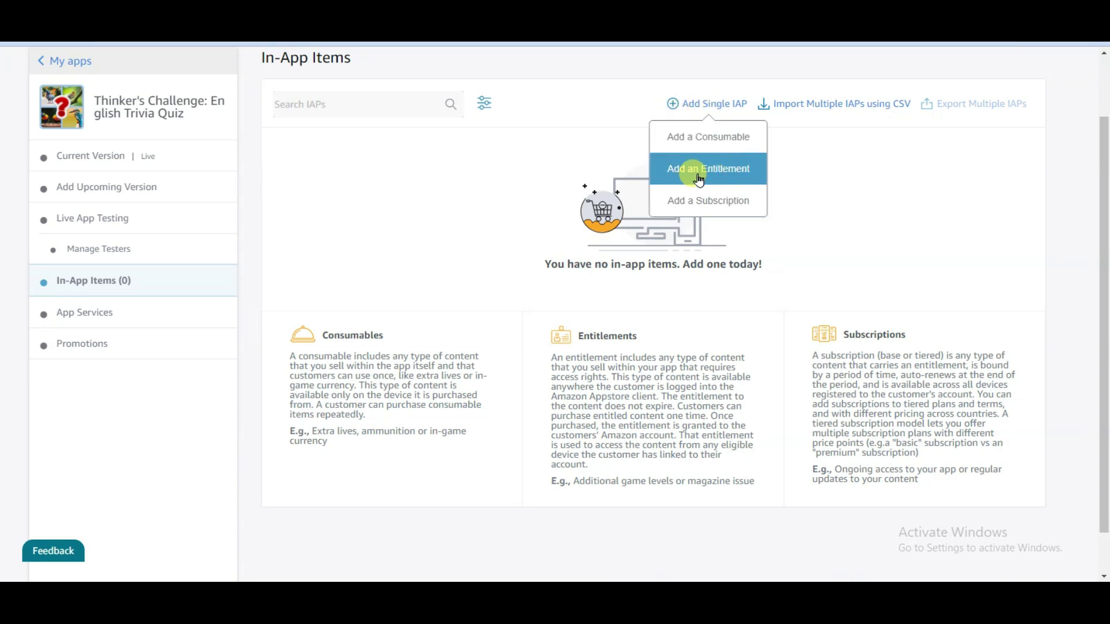
click(732, 175)
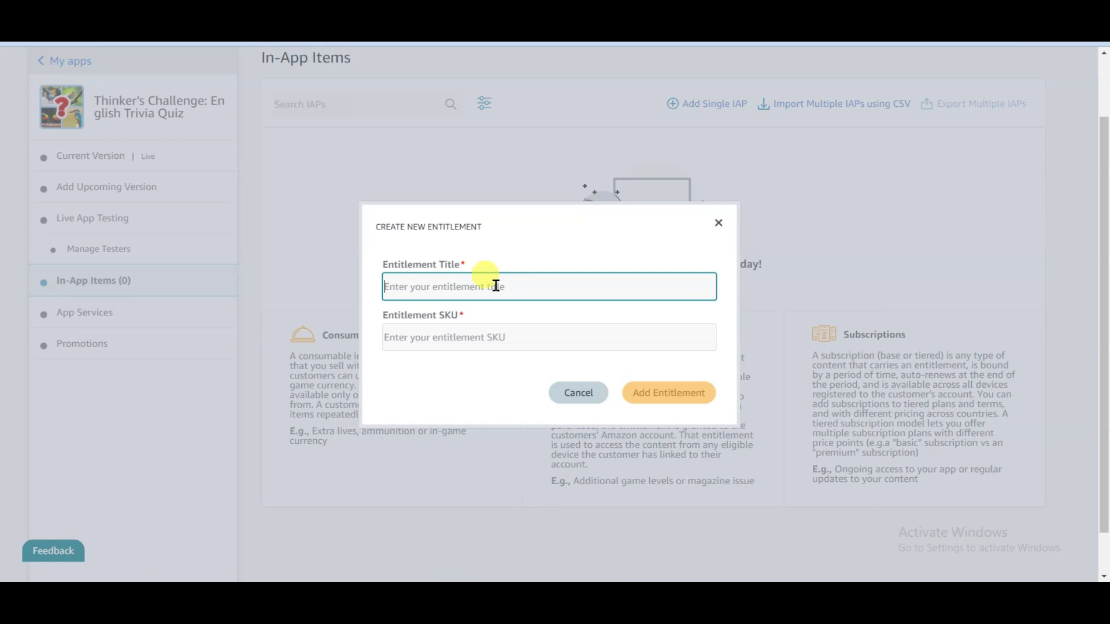
key(ctrl+v)
key(Tab)
key(ctrl+v)
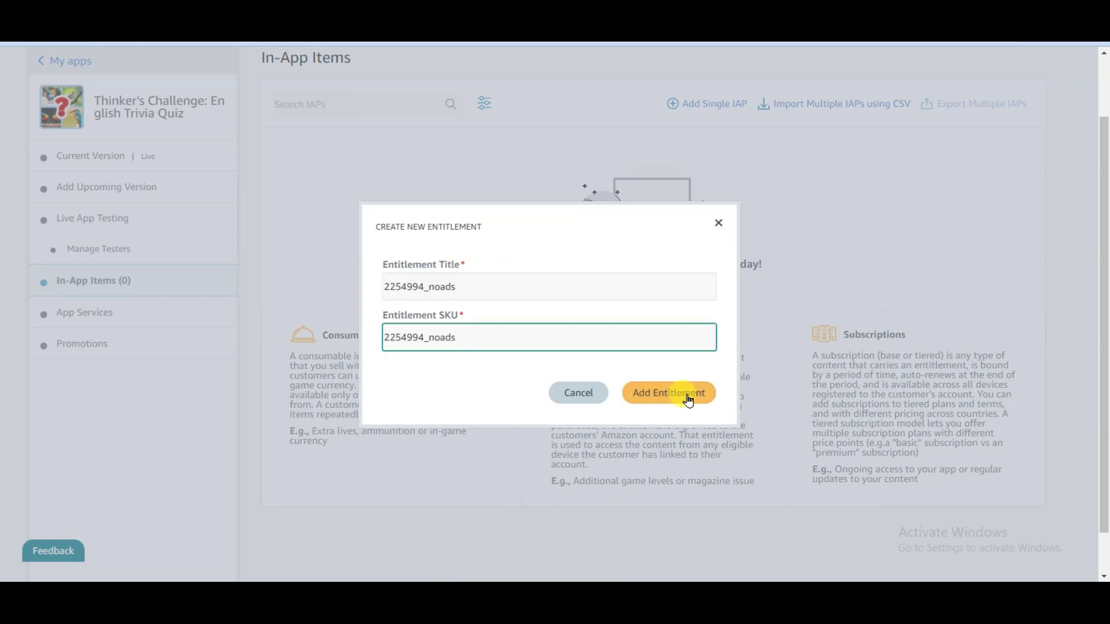
click(688, 395)
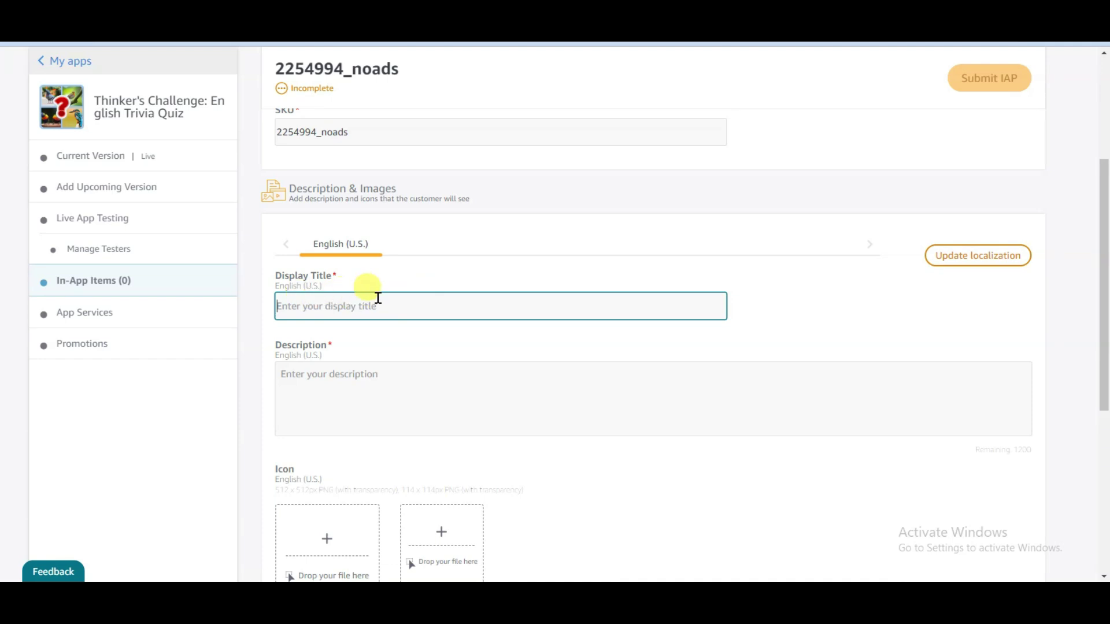
Step: Give 2254994_noads display title 'No ads', a description and a paid 2.99 USD base price
text(No ads)
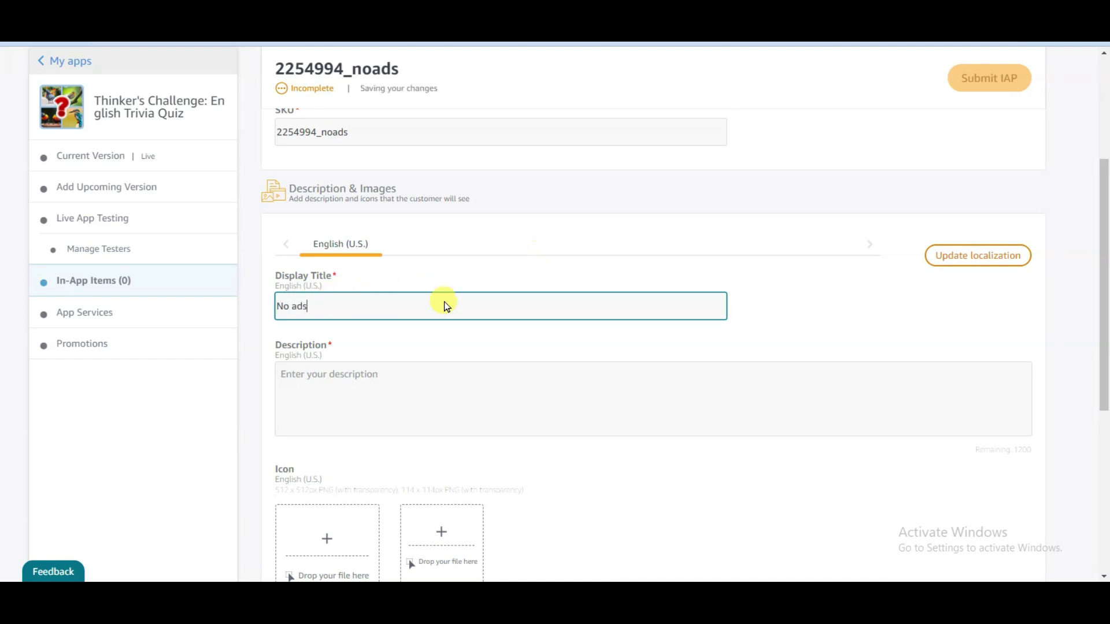
click(414, 367)
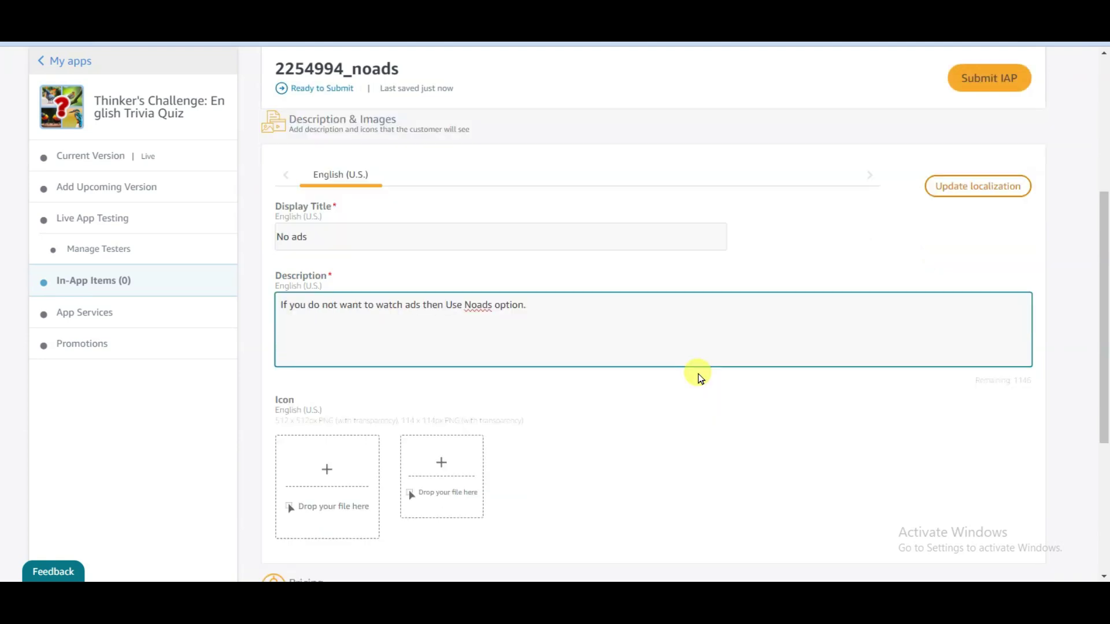
scroll(700, 376, down, 5)
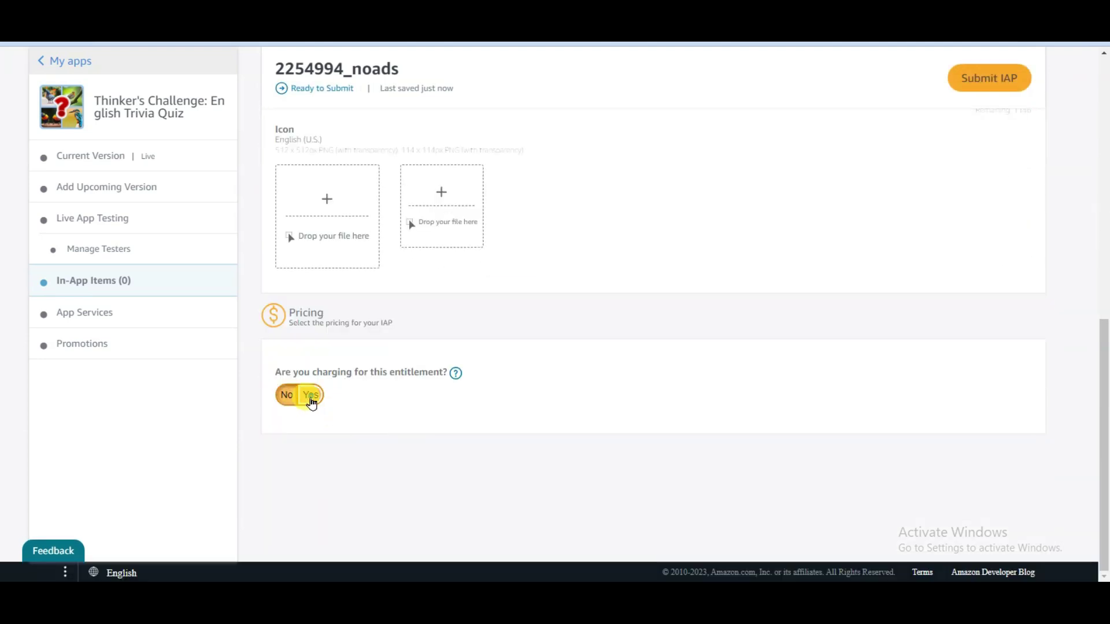
click(311, 398)
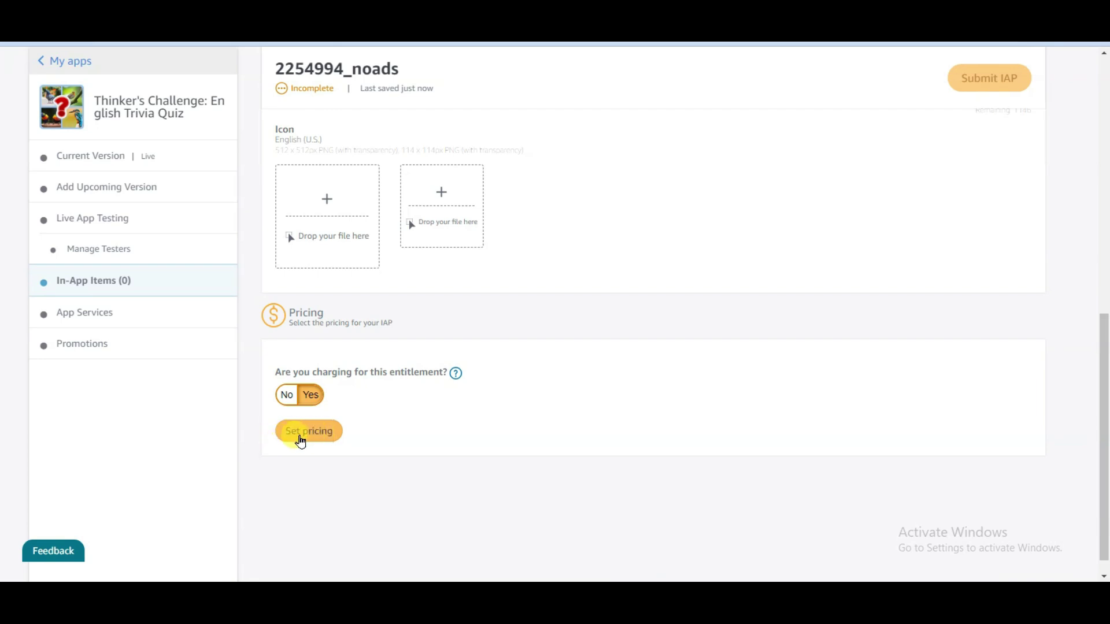
click(300, 441)
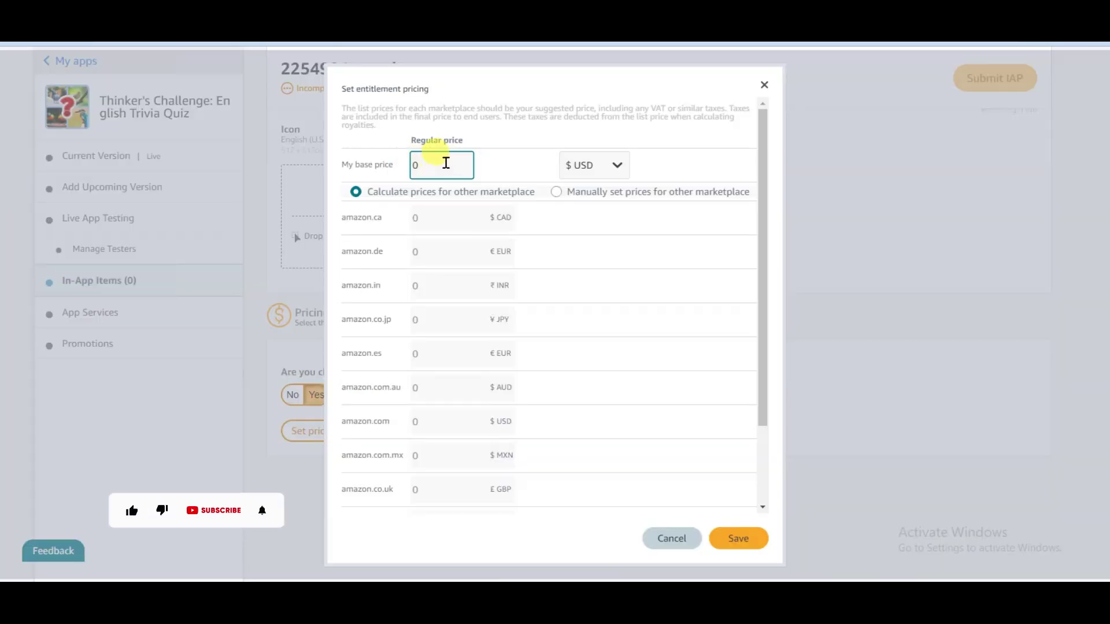
text(2.99)
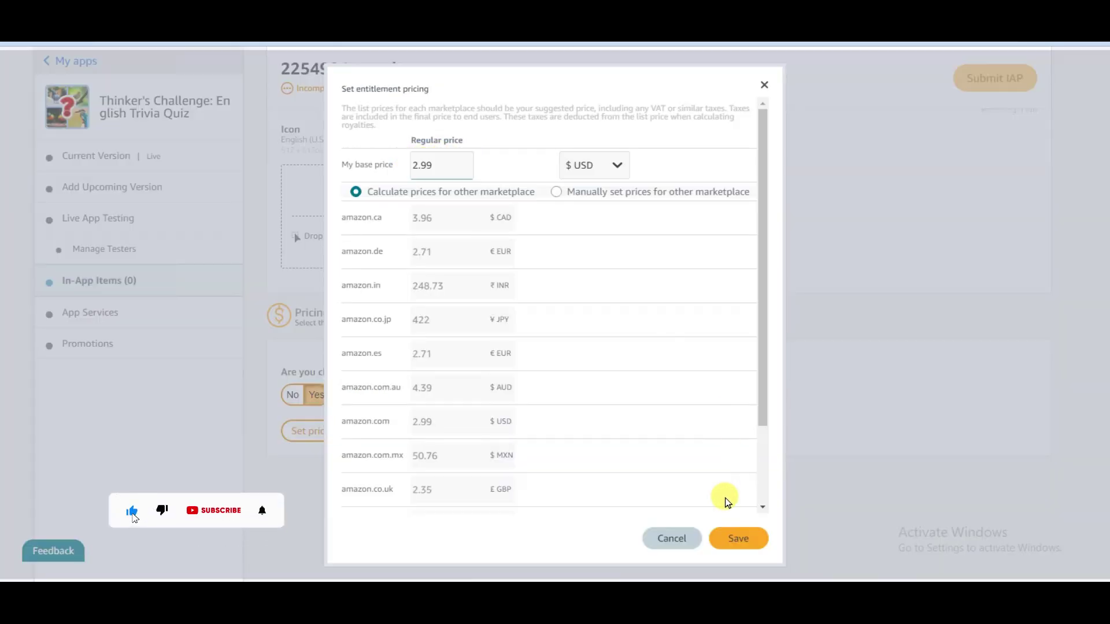
click(743, 538)
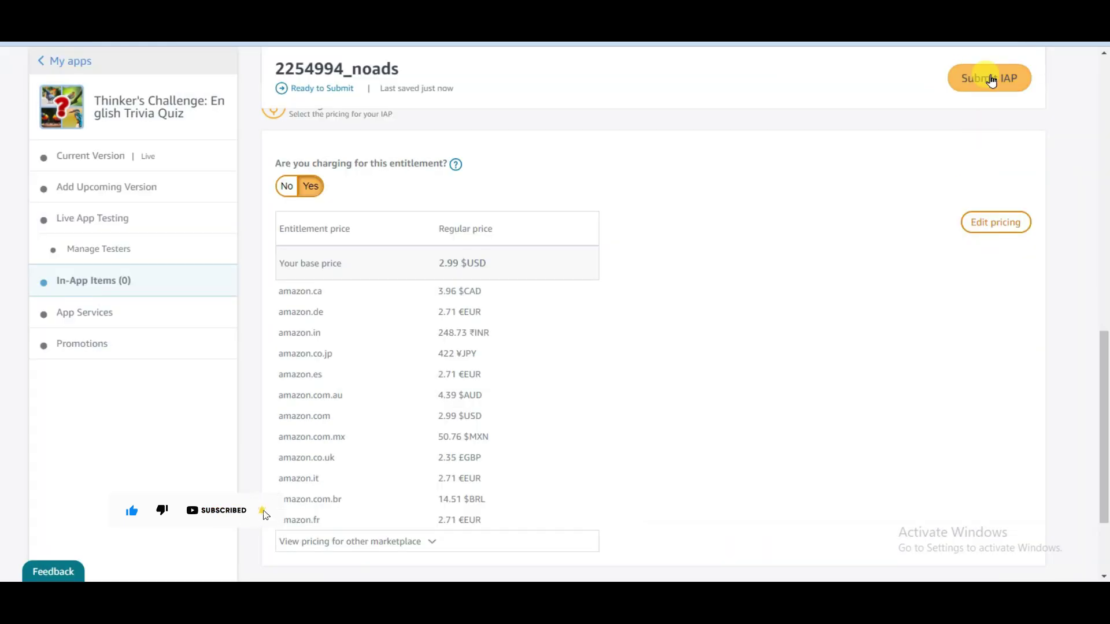
Step: Attempt to submit the entitlement, then go to account Settings after the payment-information error
click(981, 79)
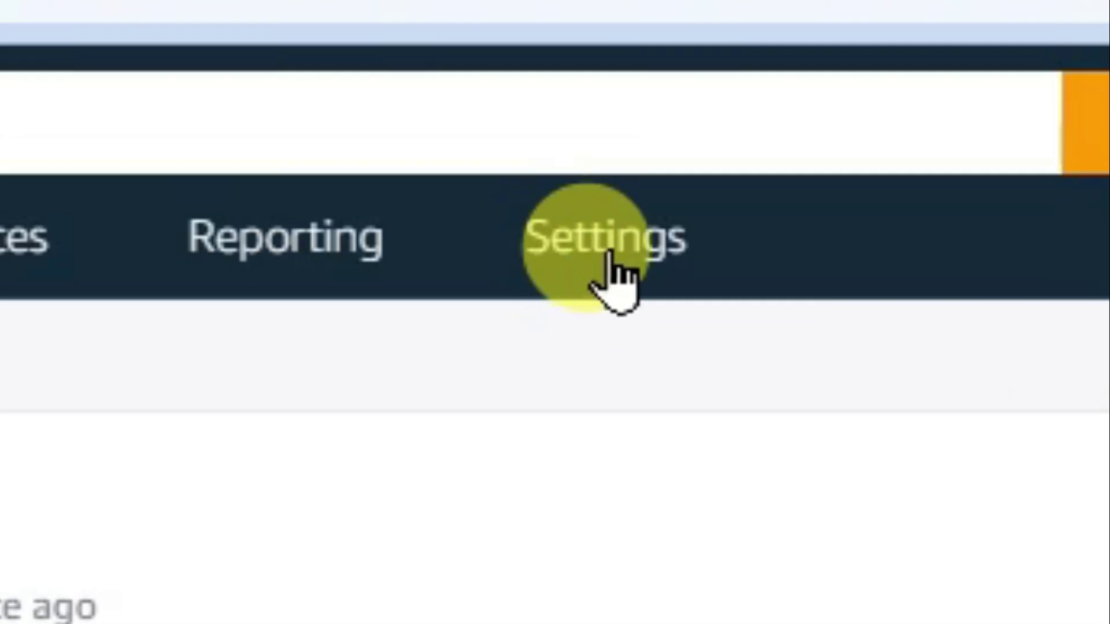
click(584, 93)
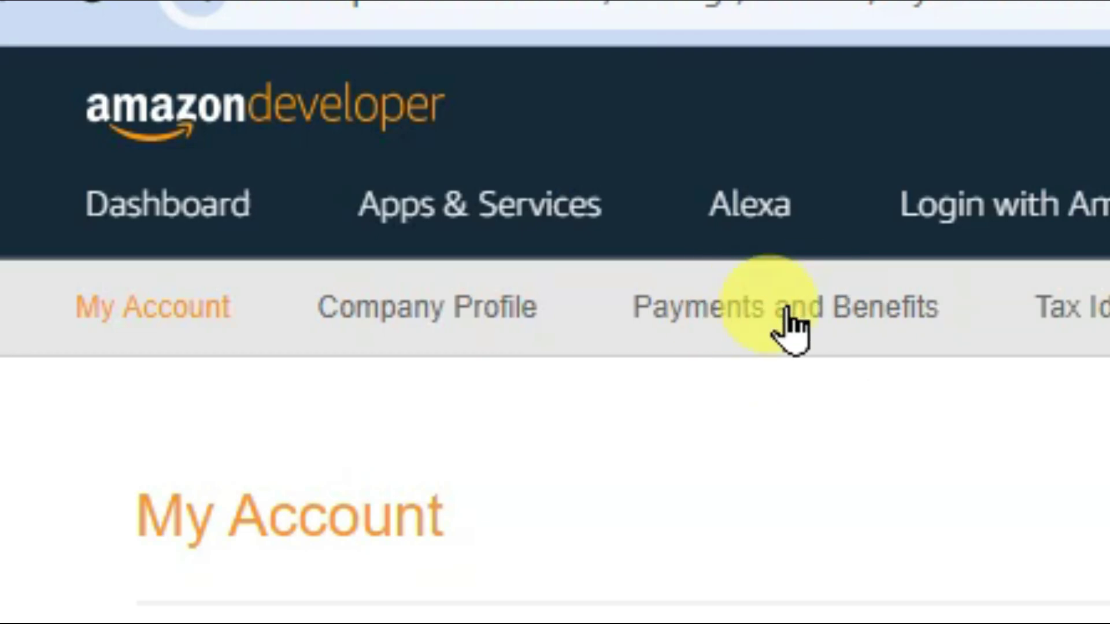
Step: In Payments settings, answer Yes to monetizing digital content
click(789, 328)
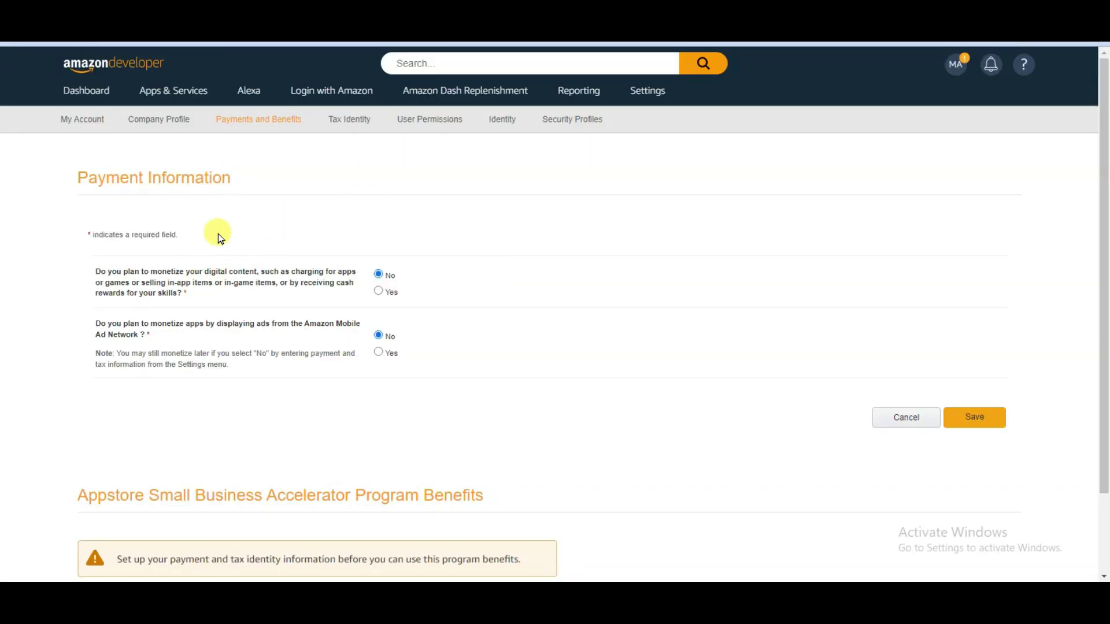
drag(258, 272, 346, 283)
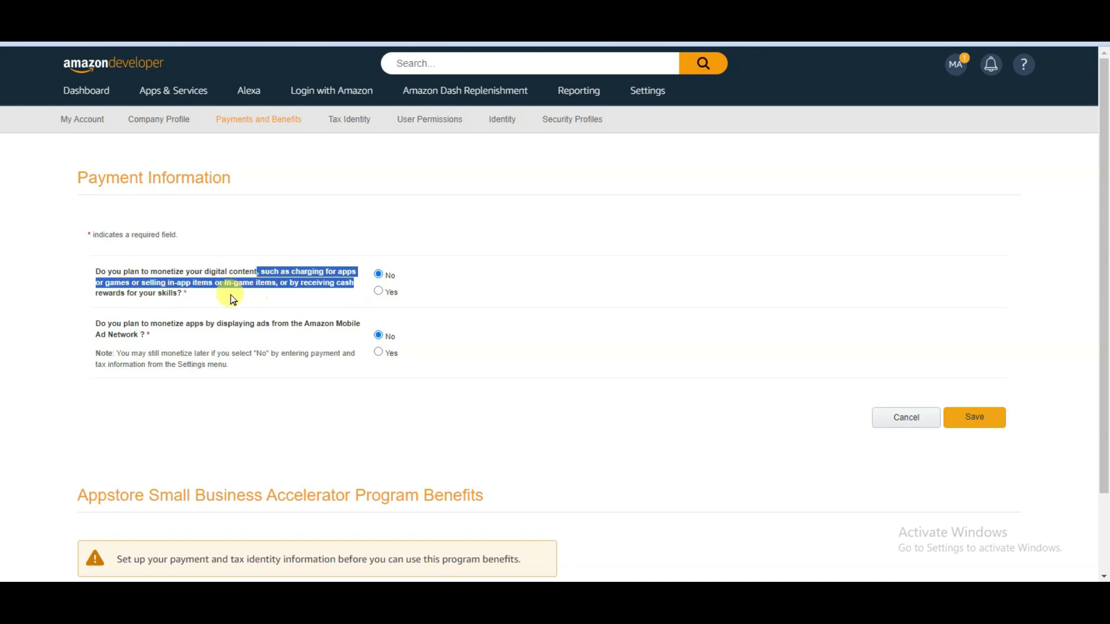
click(380, 292)
scroll(660, 276, down, 2)
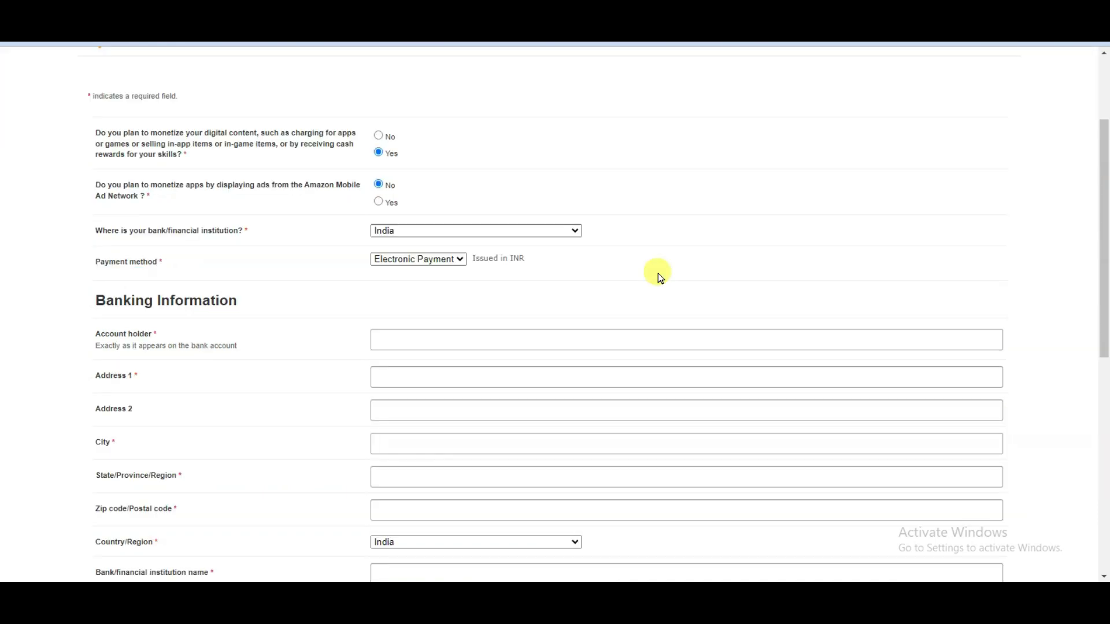
scroll(458, 324, down, 6)
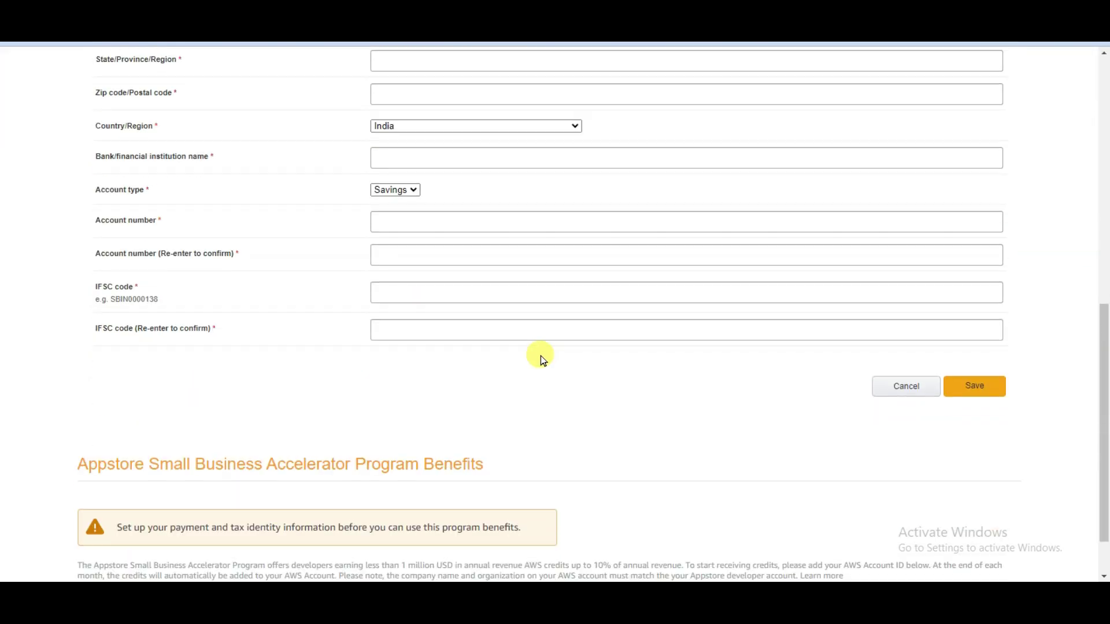
scroll(520, 353, up, 6)
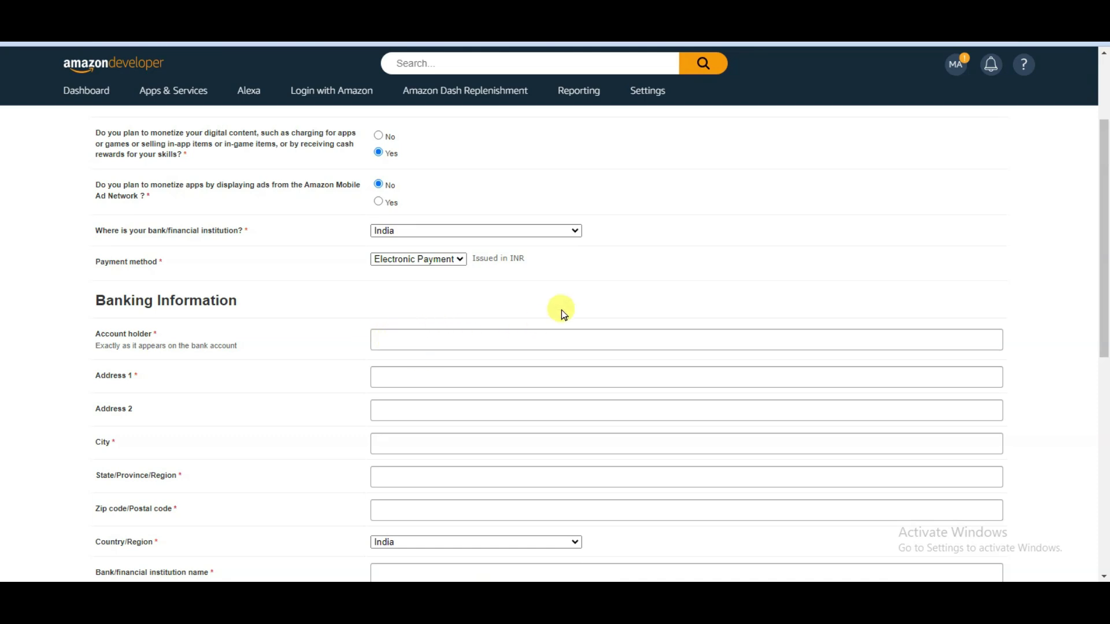
scroll(560, 311, down, 1)
scroll(566, 312, down, 1)
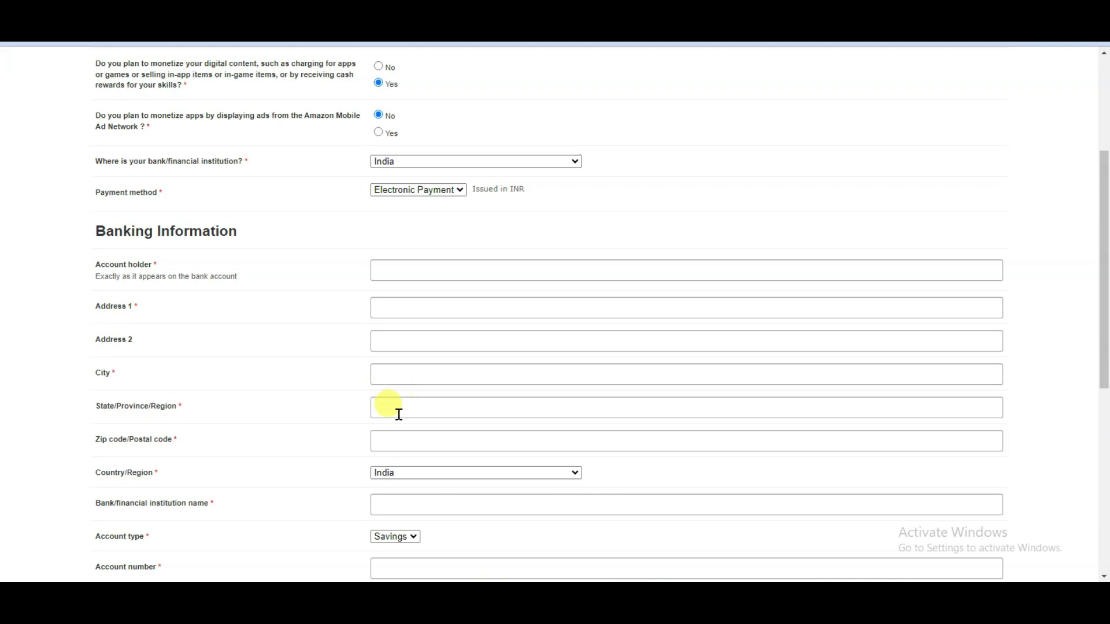
scroll(520, 331, down, 3)
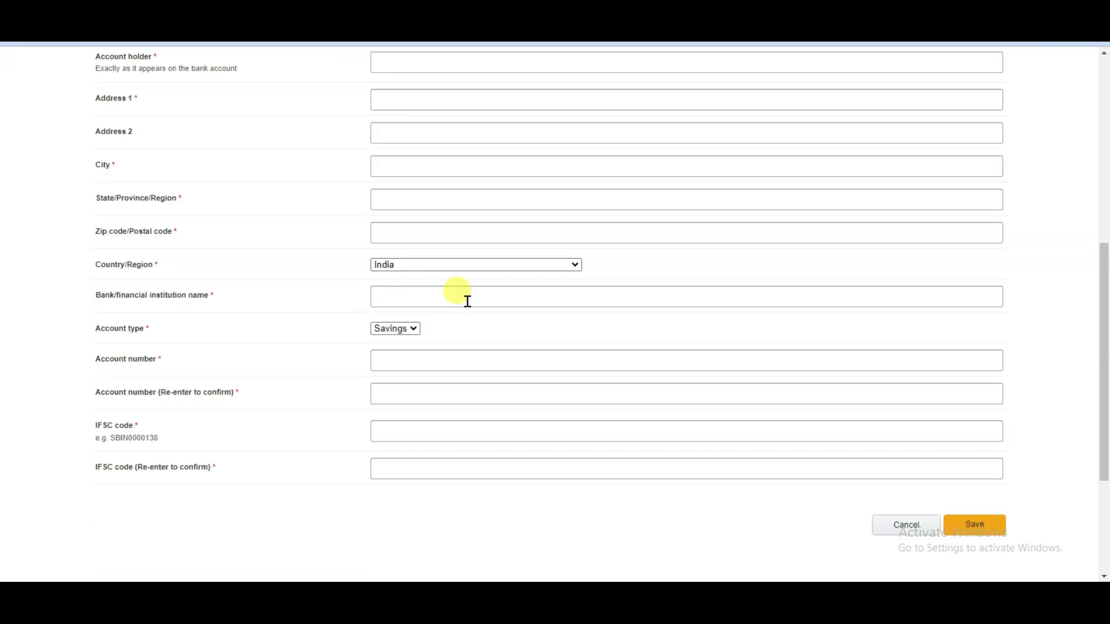
Step: Enter the bank name, account number and IFSC code details so payment information is recorded
click(121, 300)
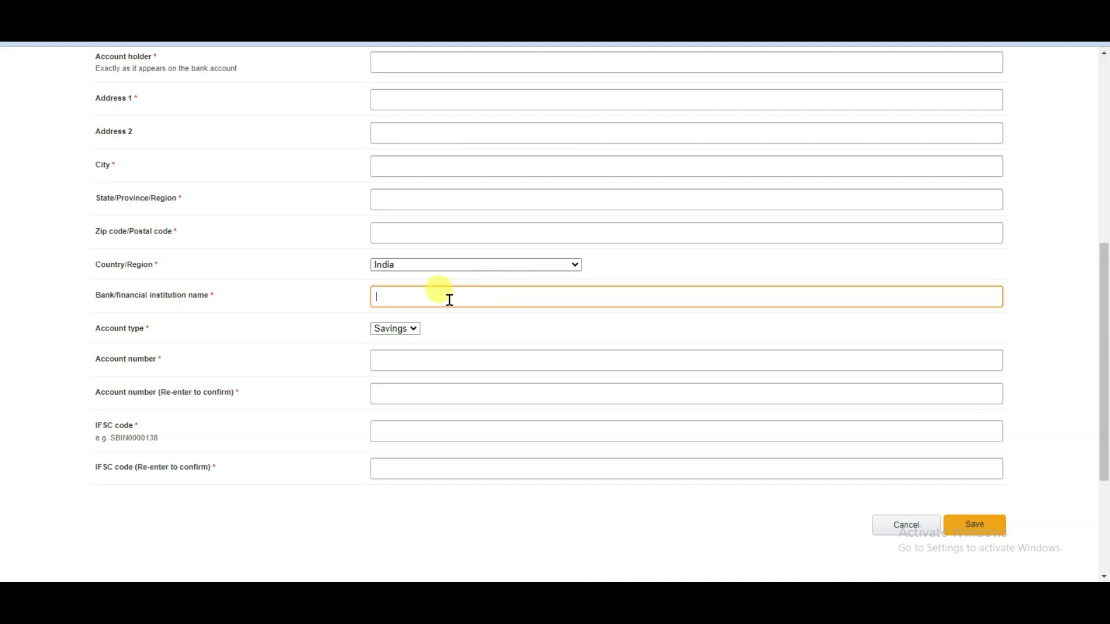
triple_click(367, 355)
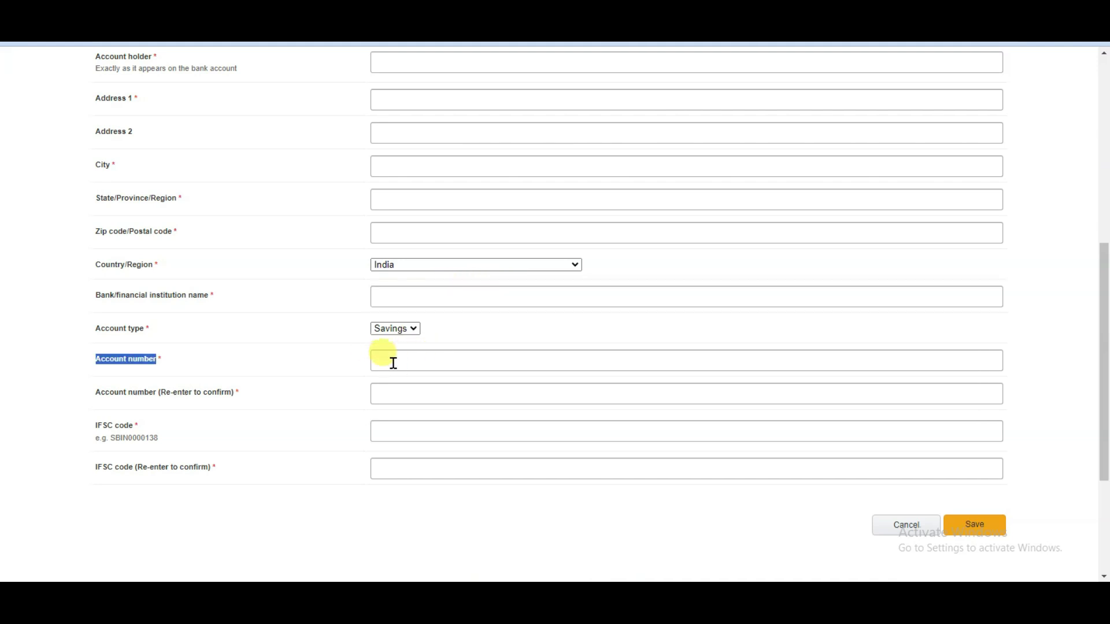
click(405, 392)
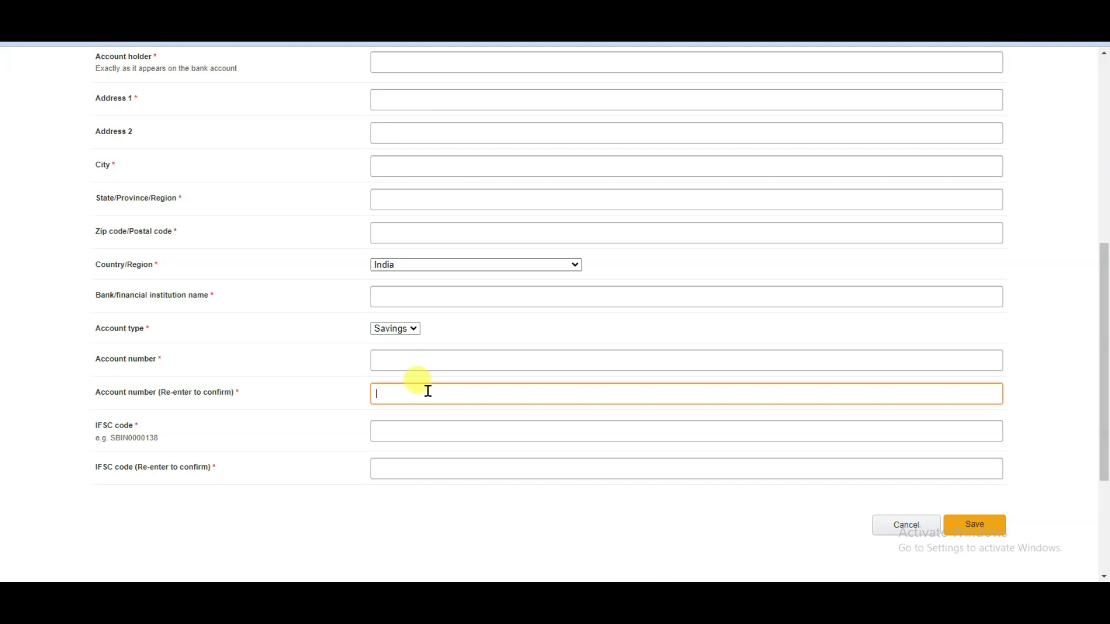
scroll(480, 381, down, 2)
click(437, 301)
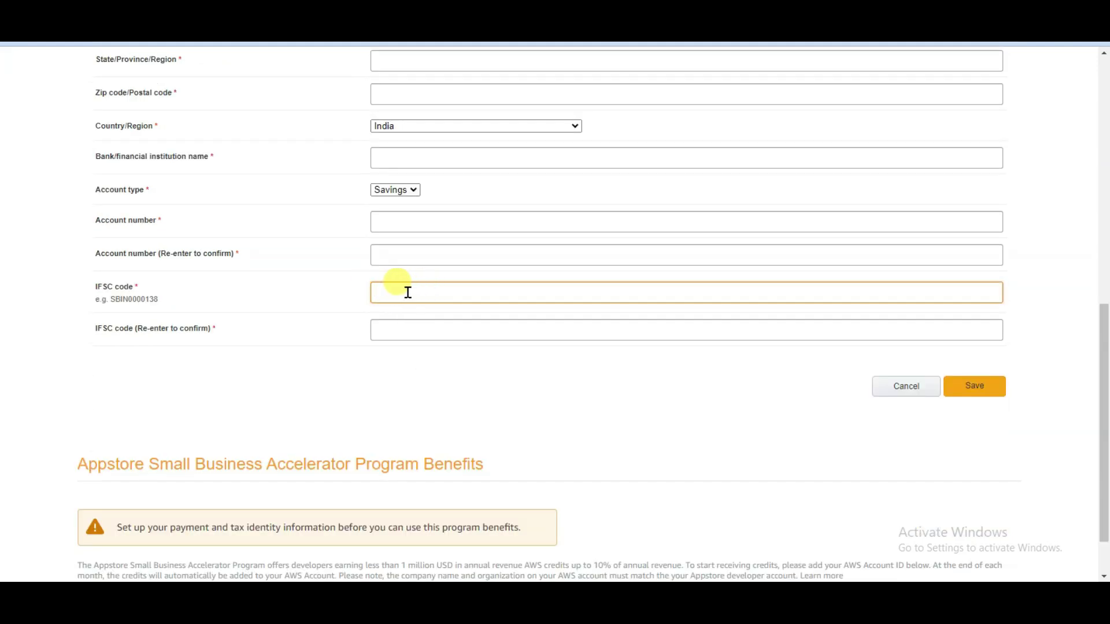
click(419, 330)
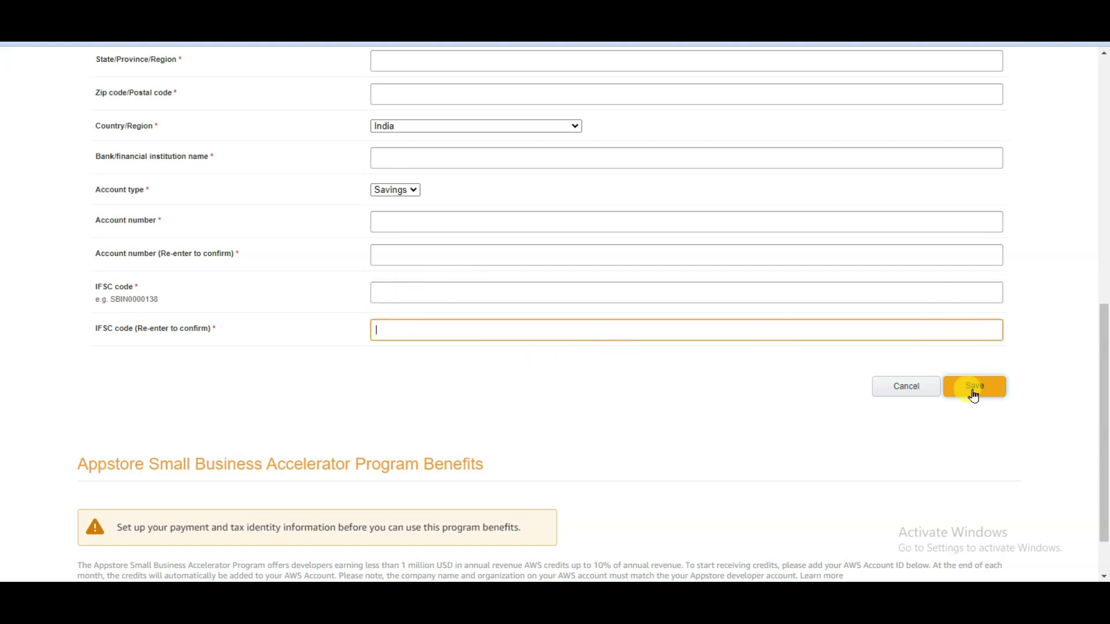
scroll(1056, 405, up, 7)
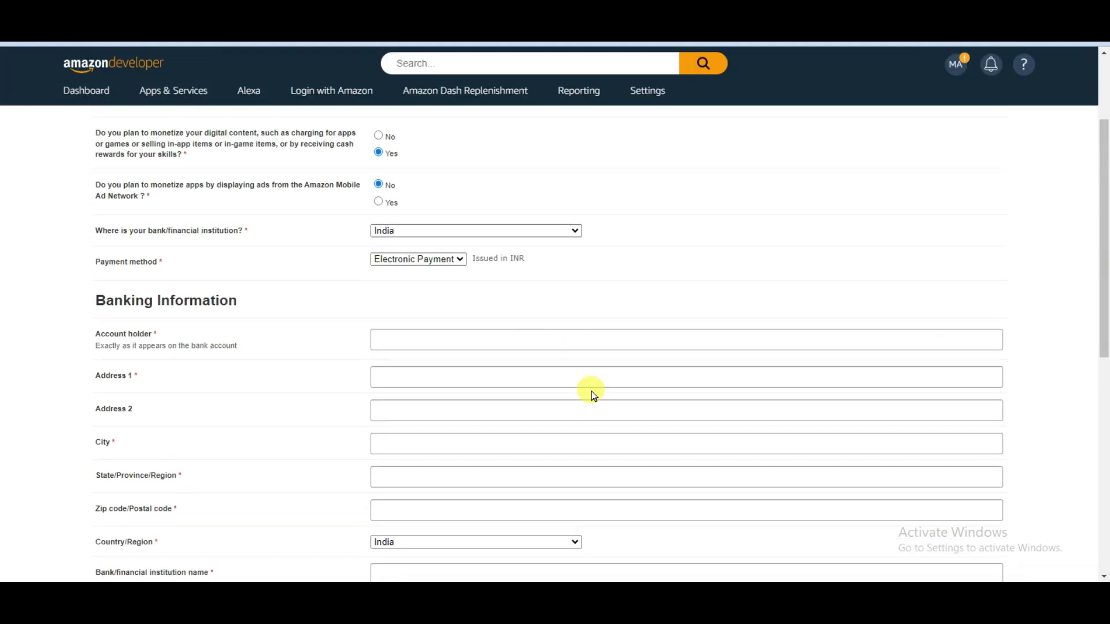
scroll(624, 353, up, 3)
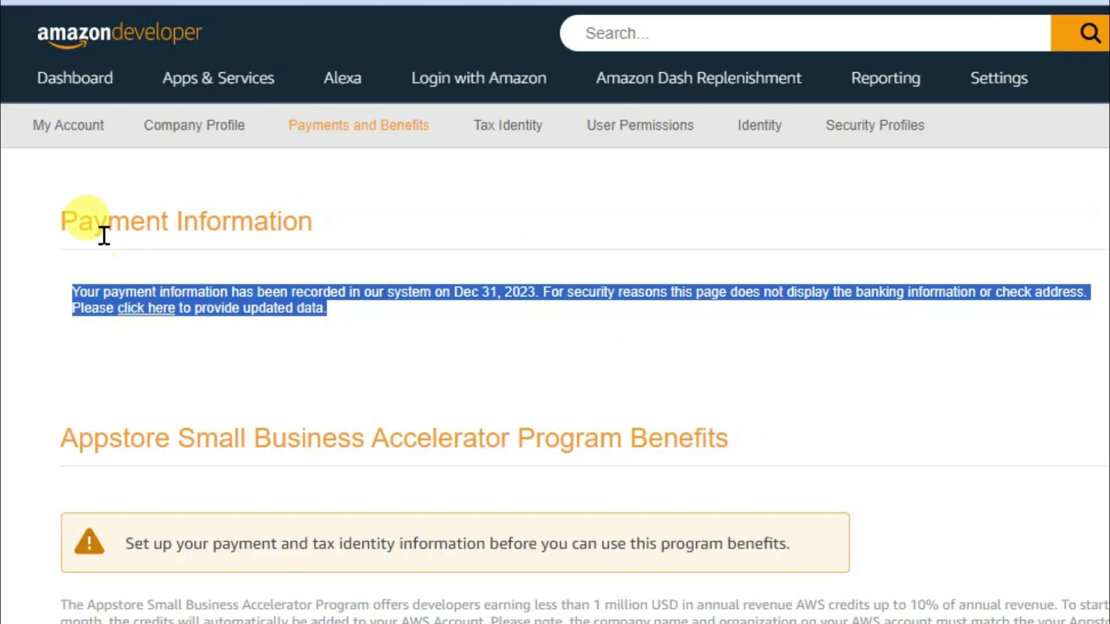
drag(61, 223, 338, 308)
Step: Reopen 2254994_noads from My Apps and resubmit it, triggering the Royalty Tax Interview warning
click(393, 324)
mouse_move(229, 92)
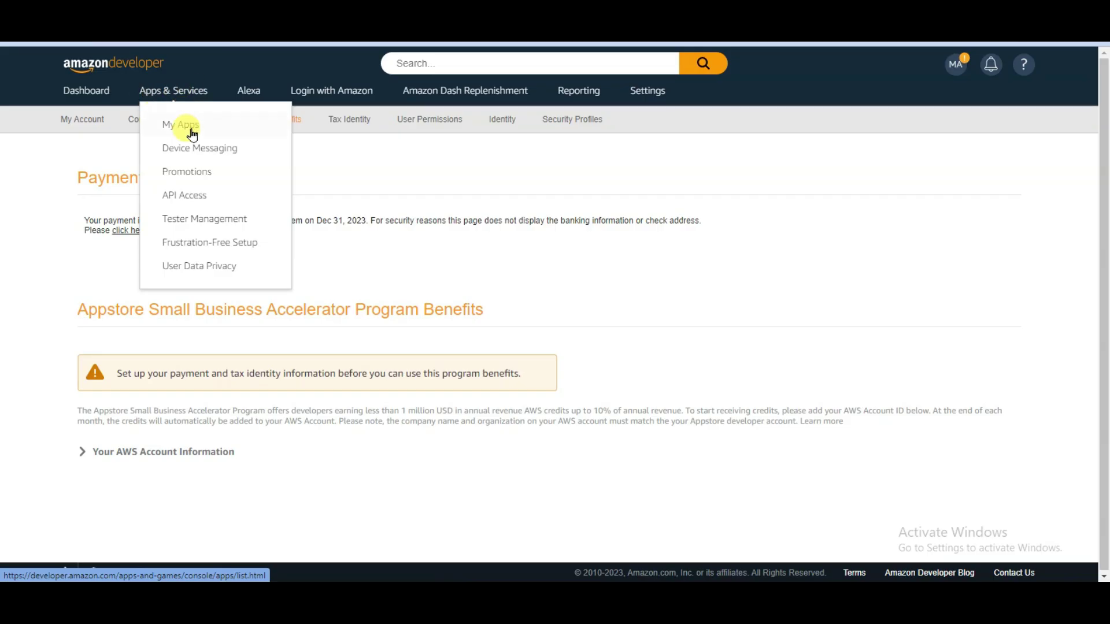
click(209, 130)
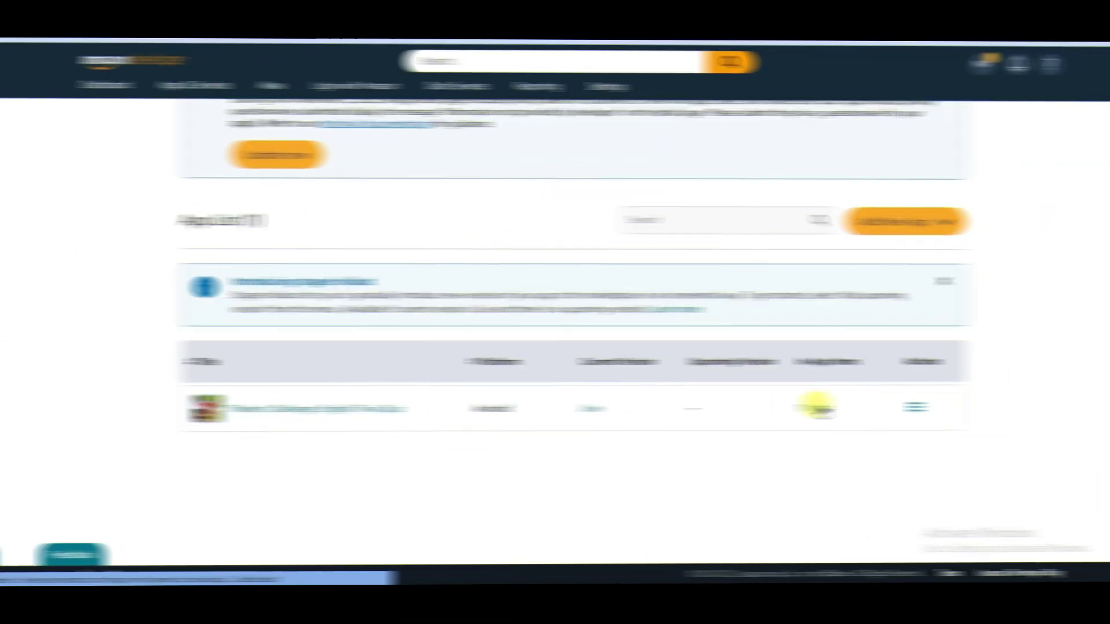
click(786, 406)
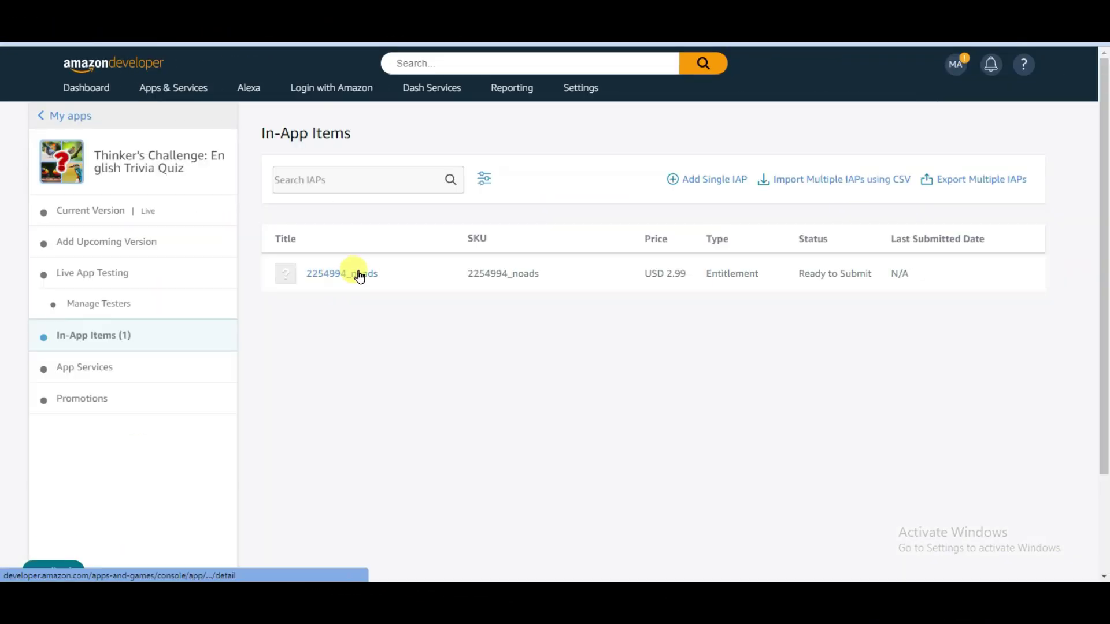
click(345, 280)
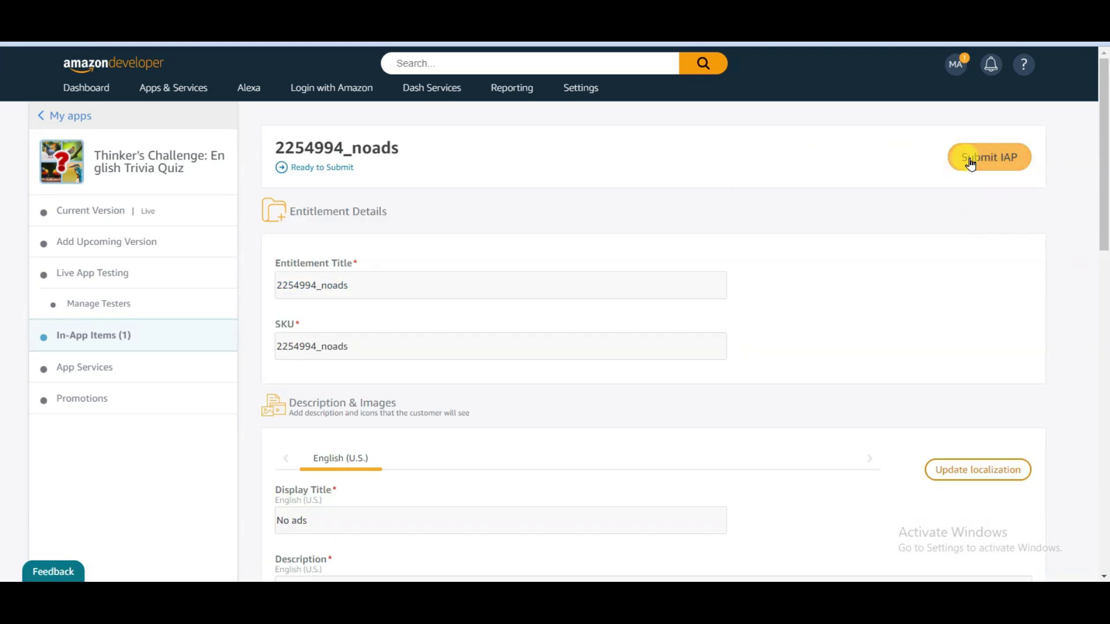
click(992, 164)
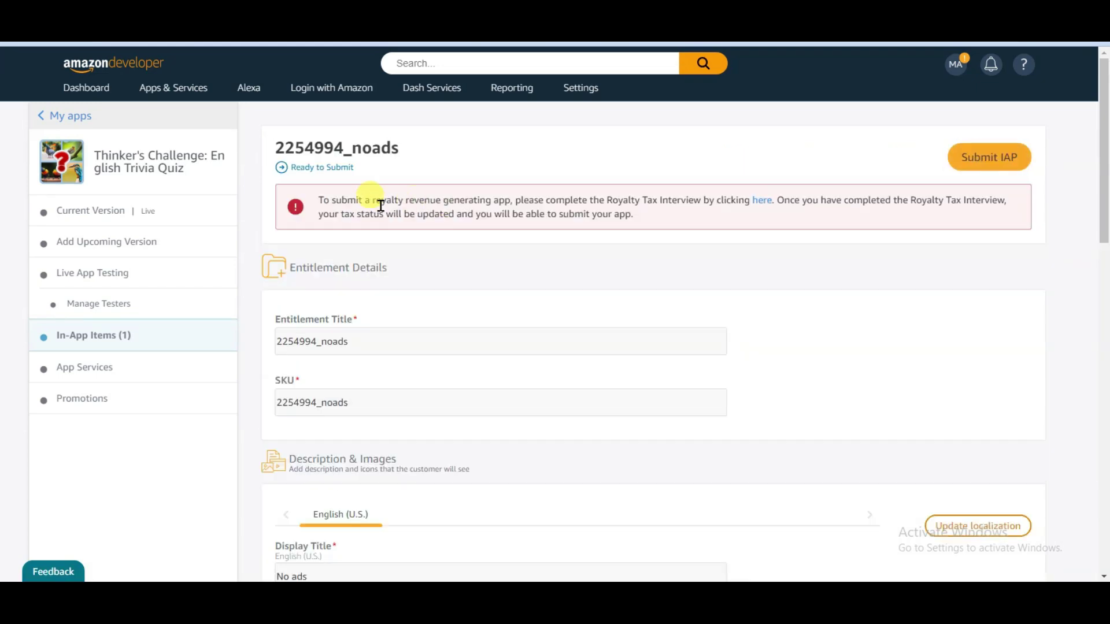
drag(343, 202, 636, 213)
Step: Complete the Royalty Tax Interview from the warning banner's link
click(755, 208)
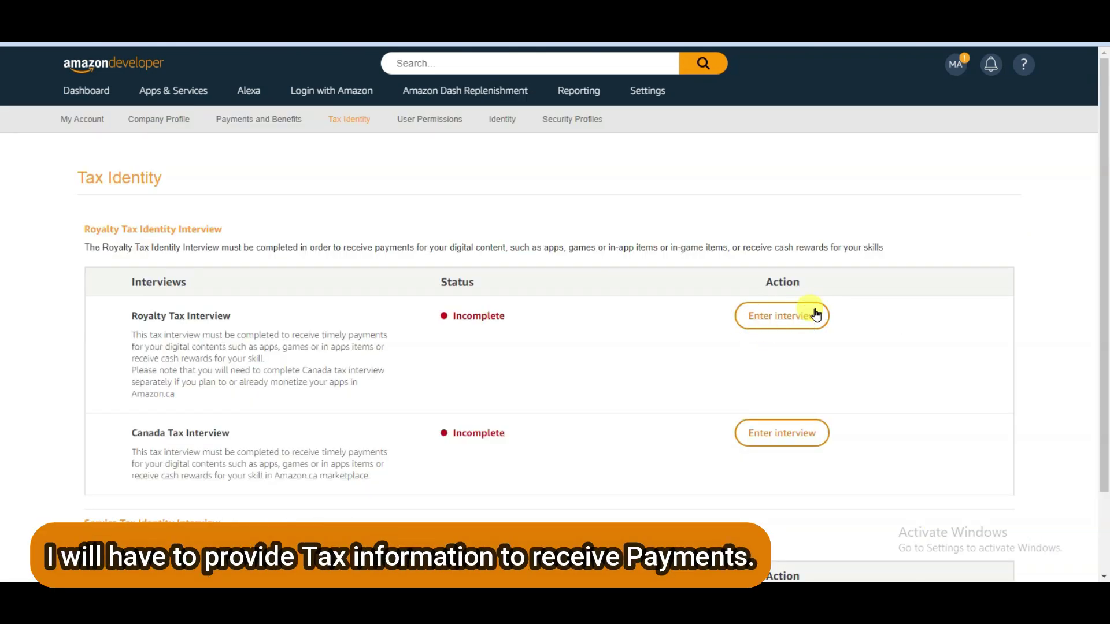
click(786, 321)
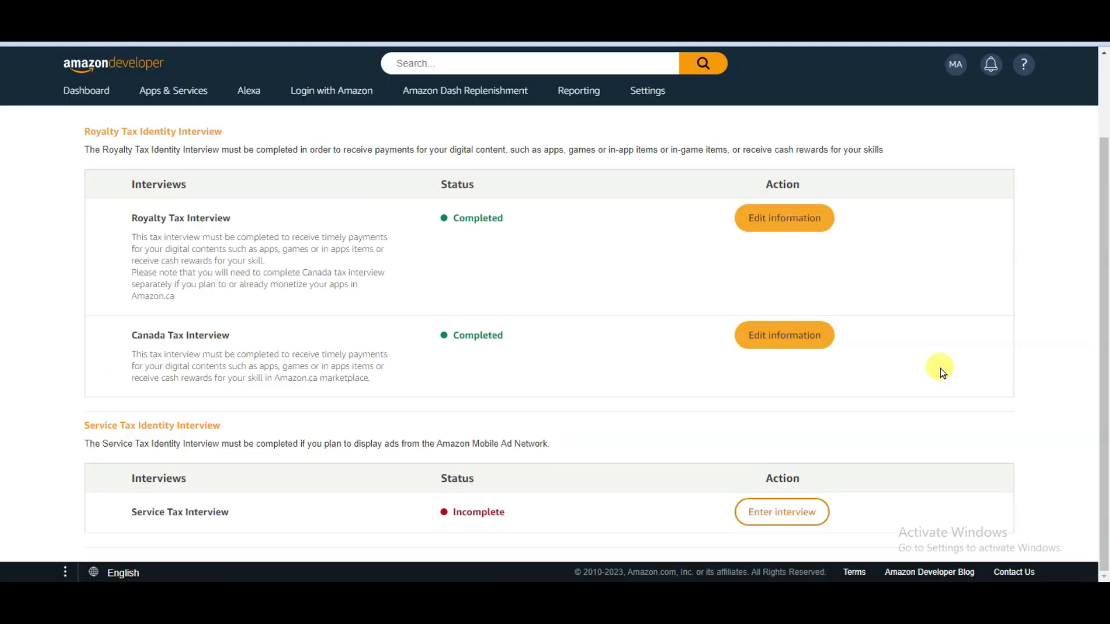
scroll(941, 371, up, 2)
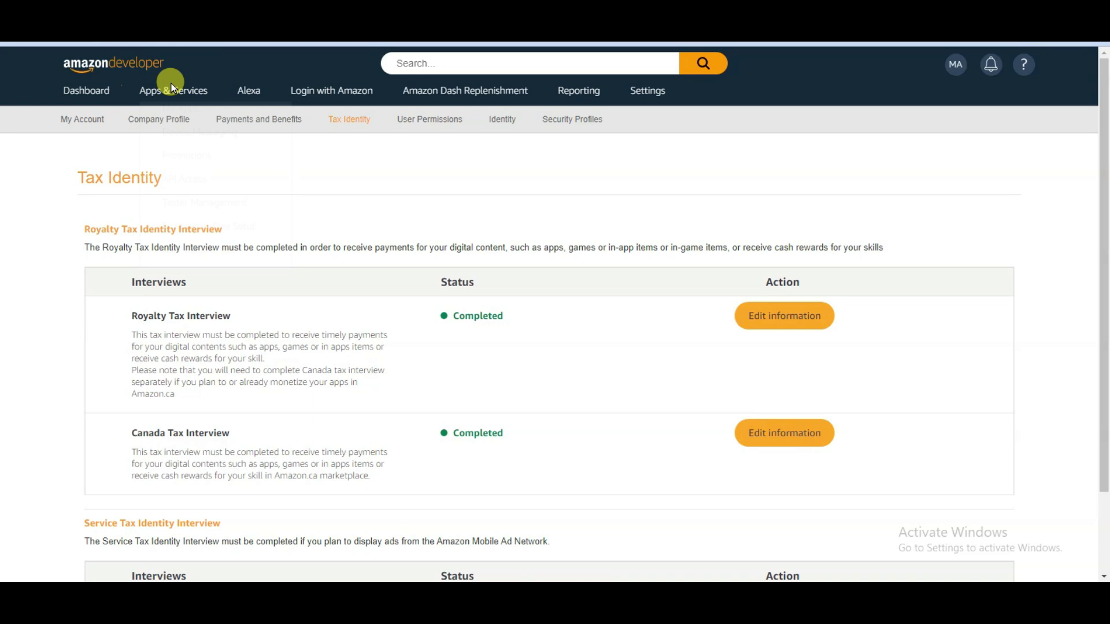
Step: Return to the trivia game's In-App Items list via My Apps
mouse_move(173, 86)
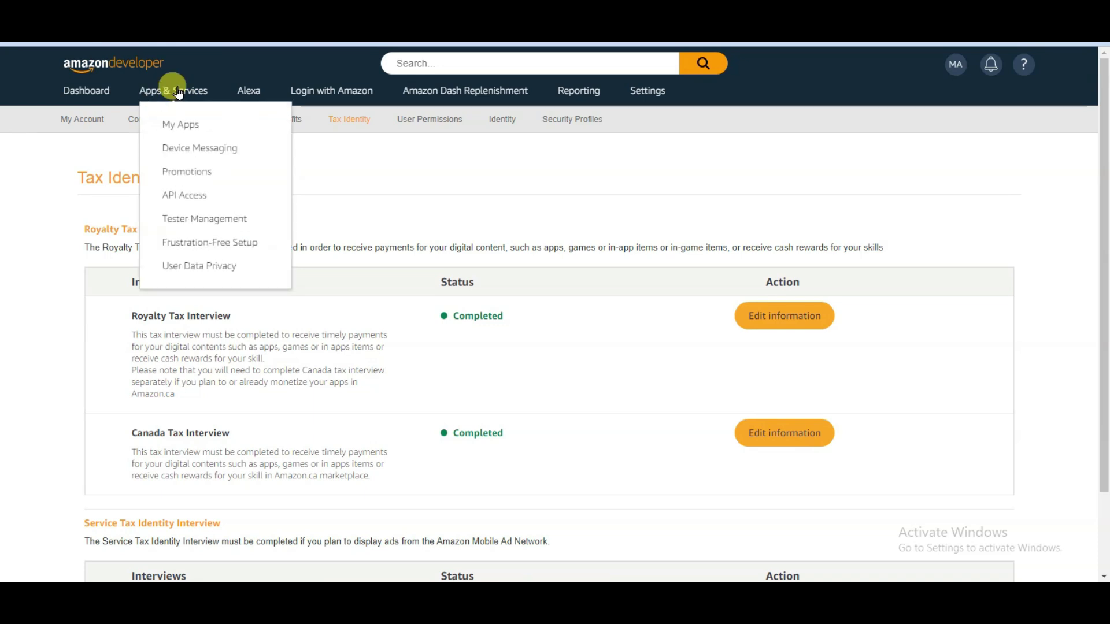
click(182, 125)
click(783, 460)
Step: Copy the first coin pack's ID and create consumable 2254994_coins1 with it as title and SKU
click(354, 276)
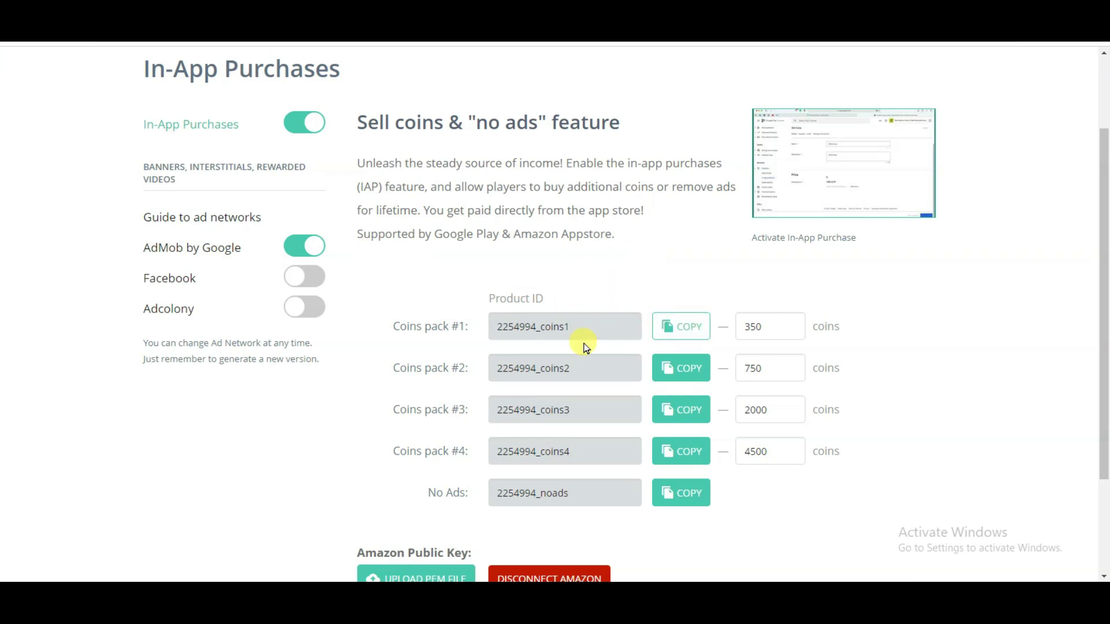
click(682, 326)
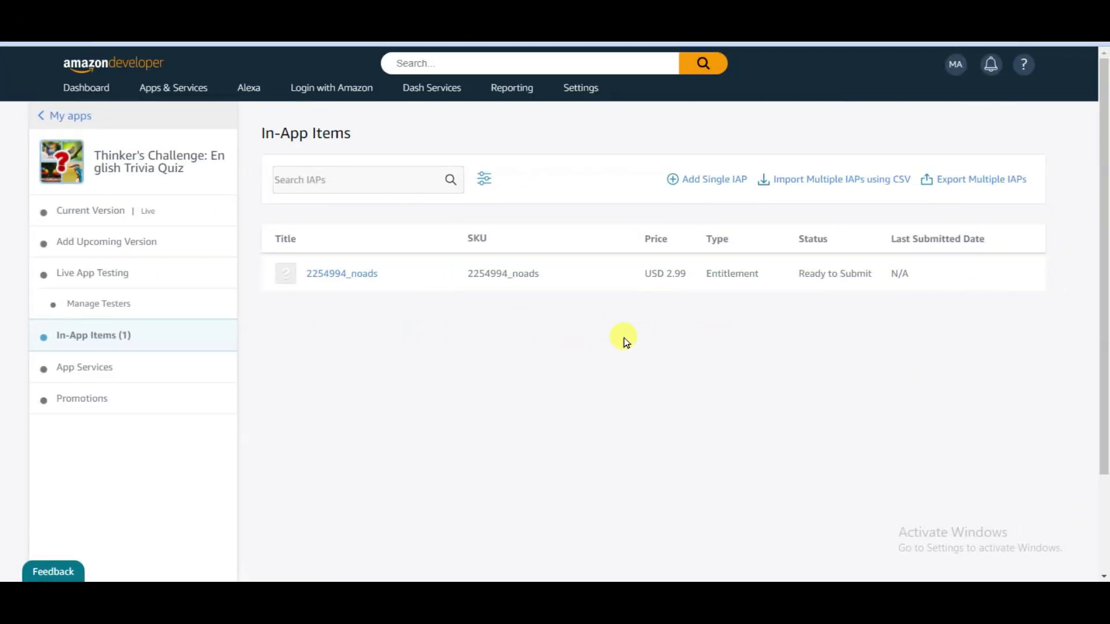
click(715, 180)
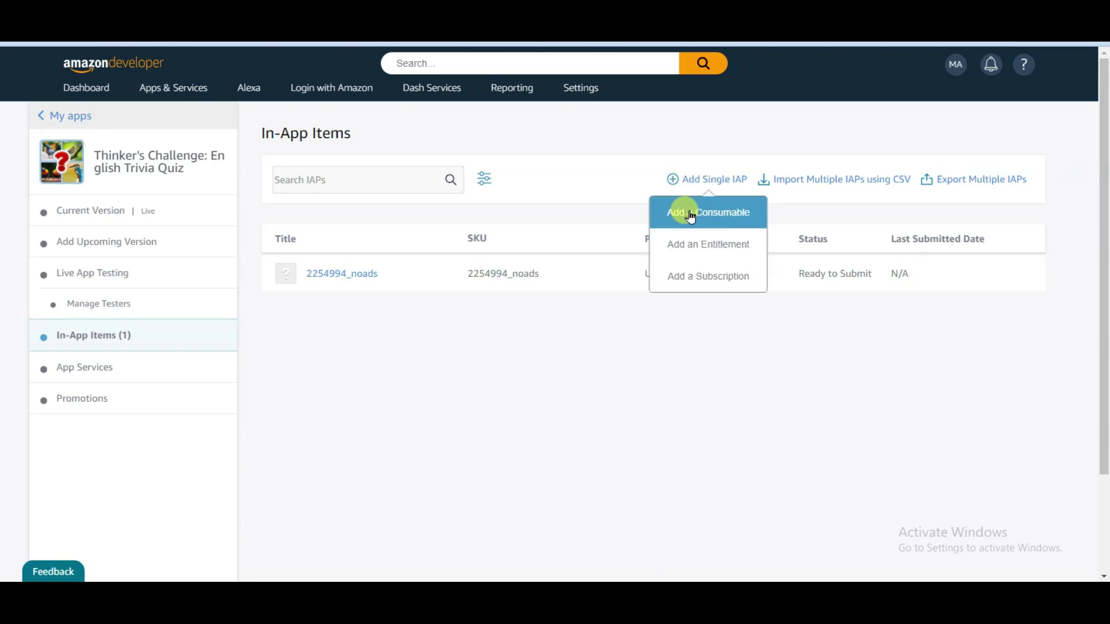
click(716, 213)
click(455, 288)
right_click(430, 288)
click(453, 421)
click(462, 338)
key(ctrl+v)
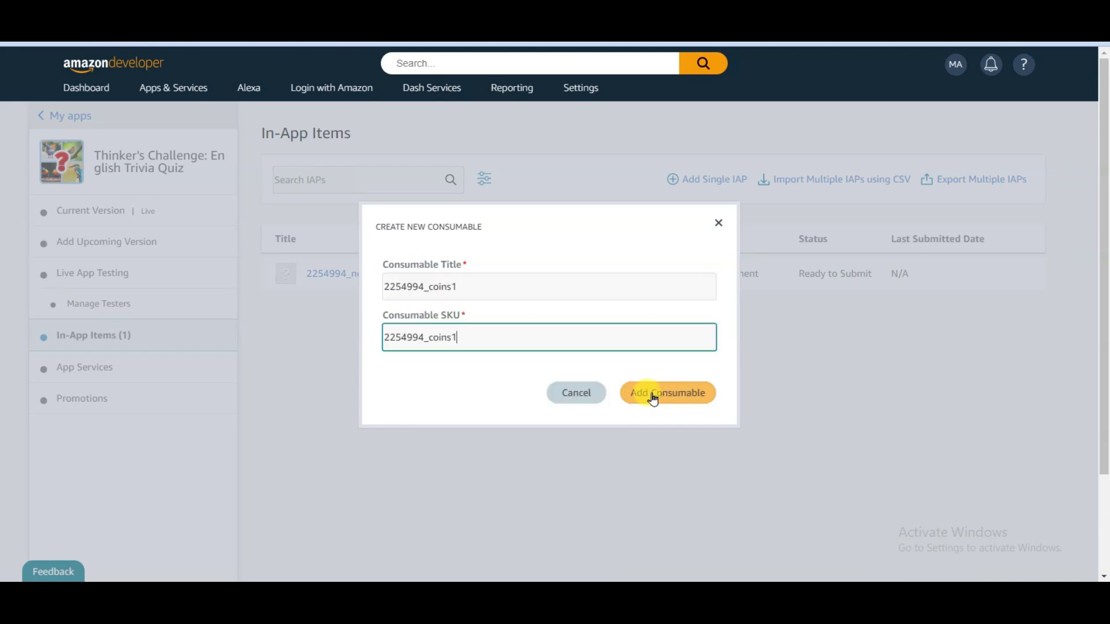
click(669, 391)
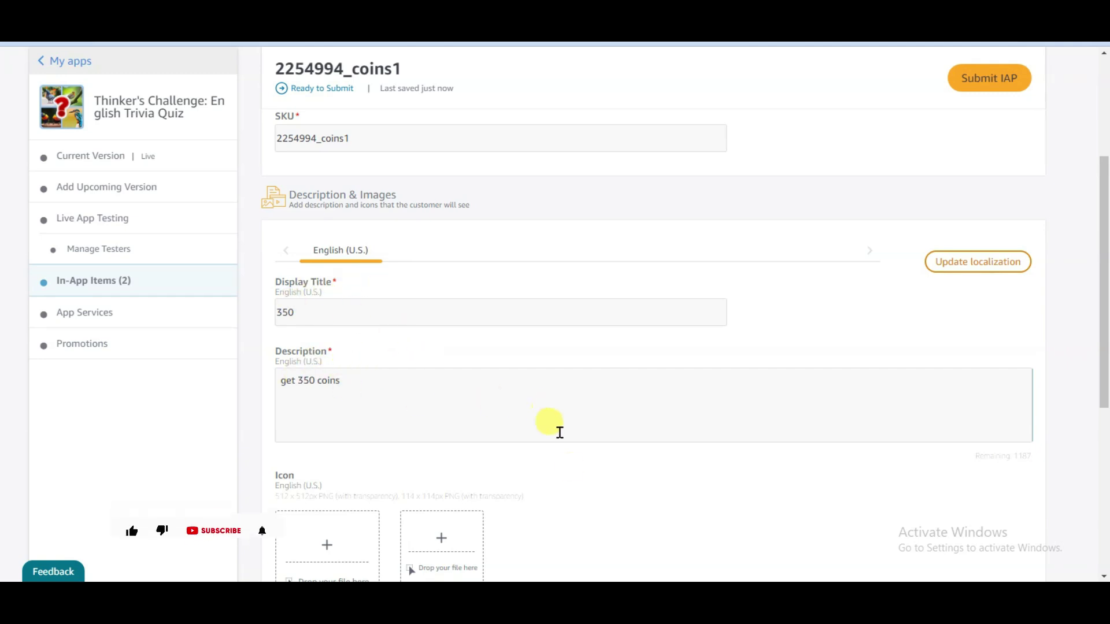
Step: Price 2254994_coins1 at 0.99 USD and submit it for approval
scroll(577, 470, down, 5)
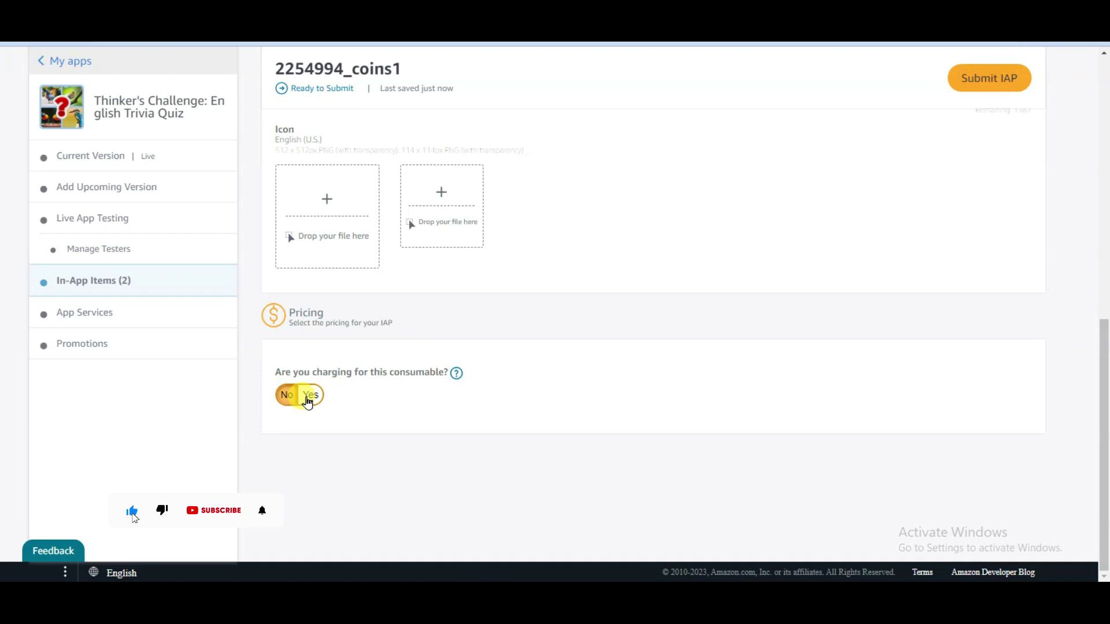
click(309, 395)
click(319, 431)
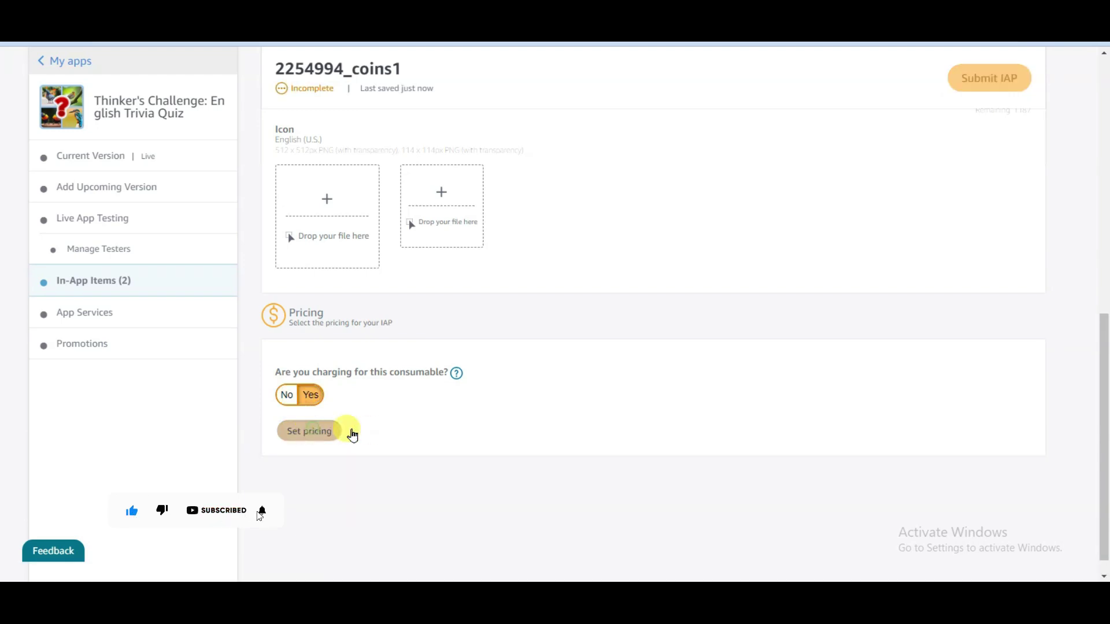
click(446, 166)
text(0.99)
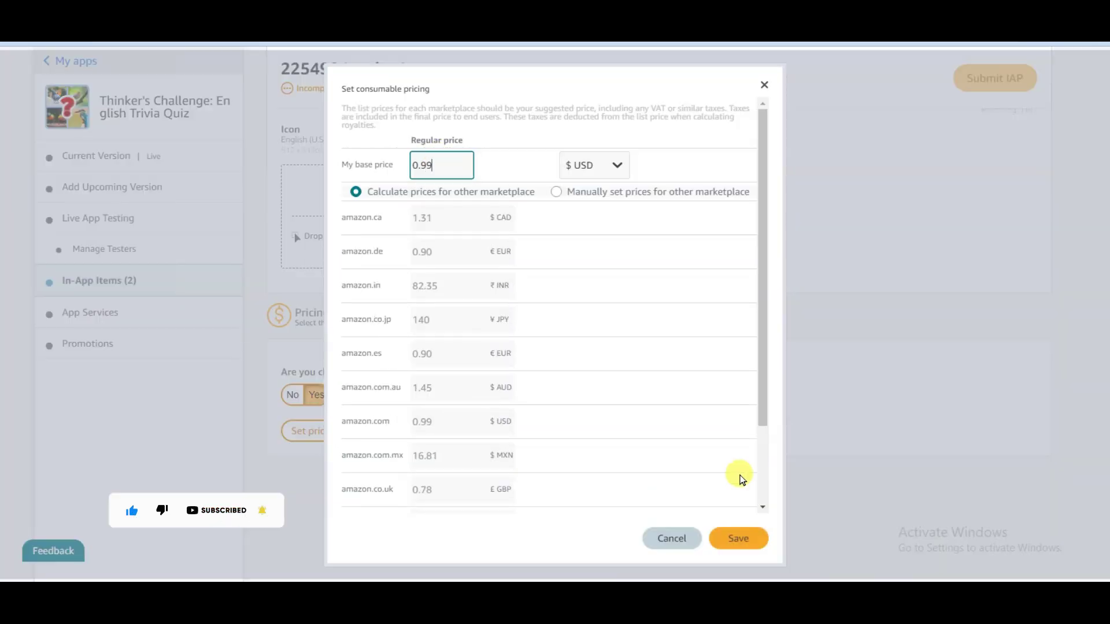
click(743, 537)
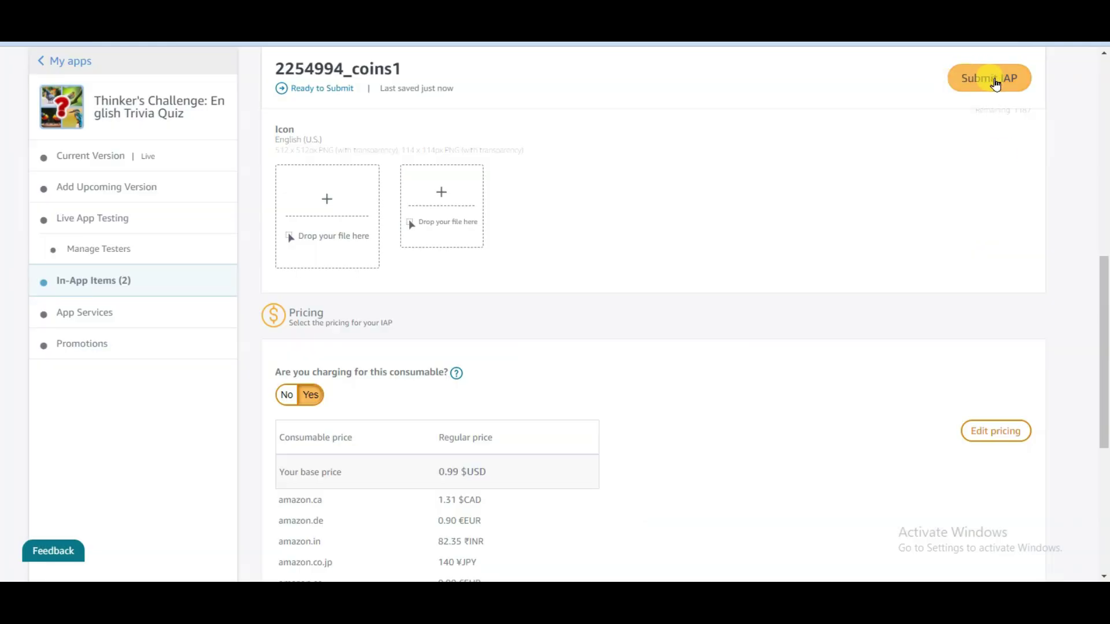
click(994, 81)
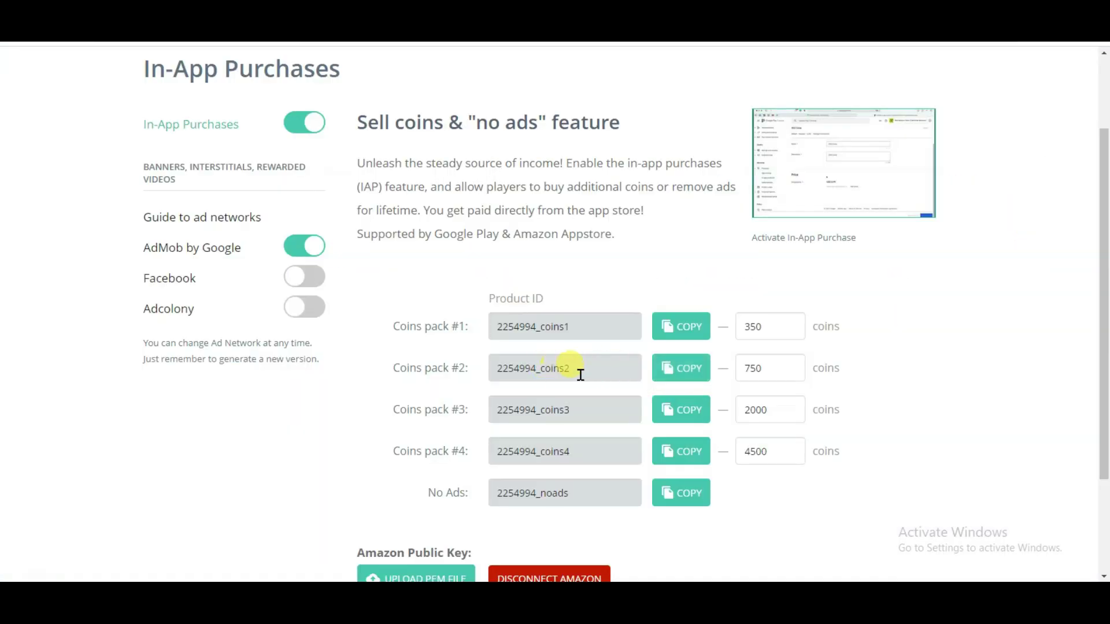
Step: Copy the second coin pack's ID and create consumable 2254994_coins2 with it as title and SKU
click(683, 370)
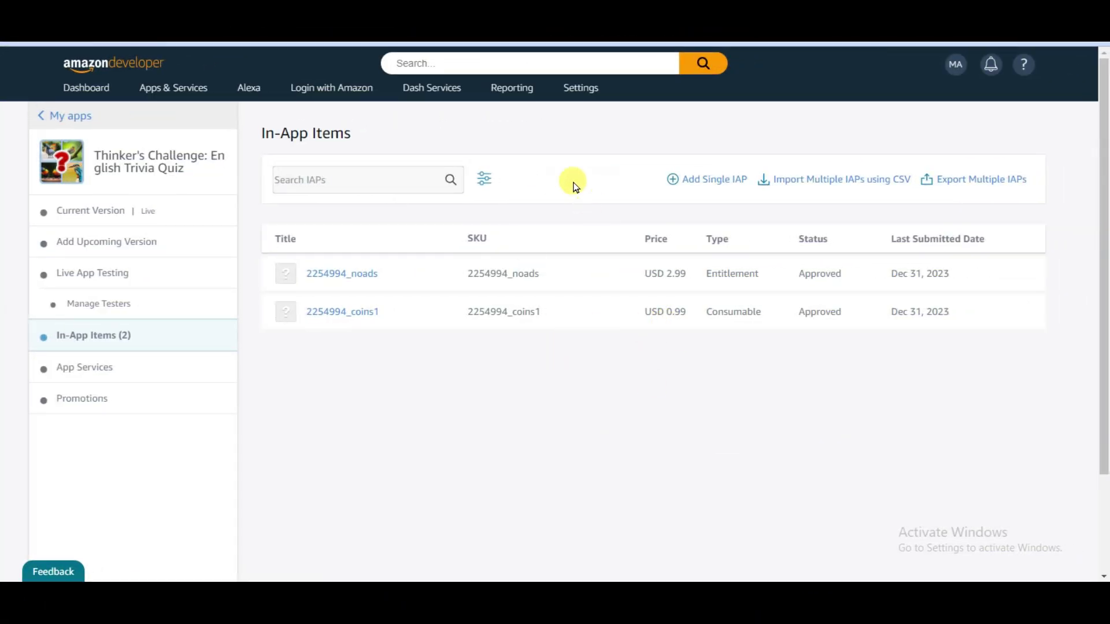
click(705, 181)
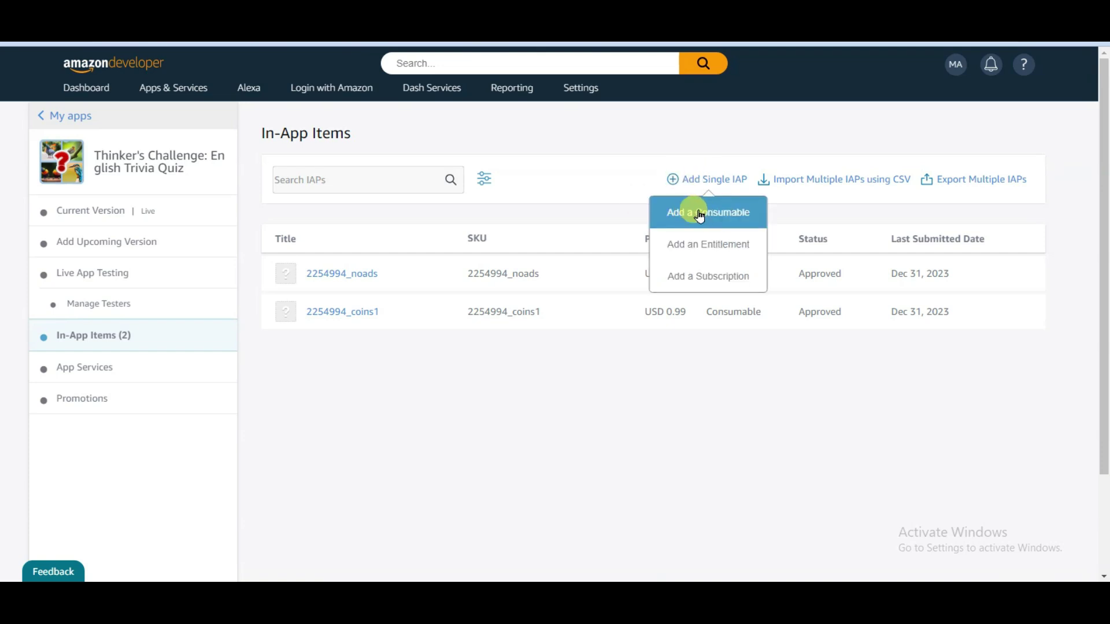
click(712, 209)
click(410, 288)
right_click(431, 291)
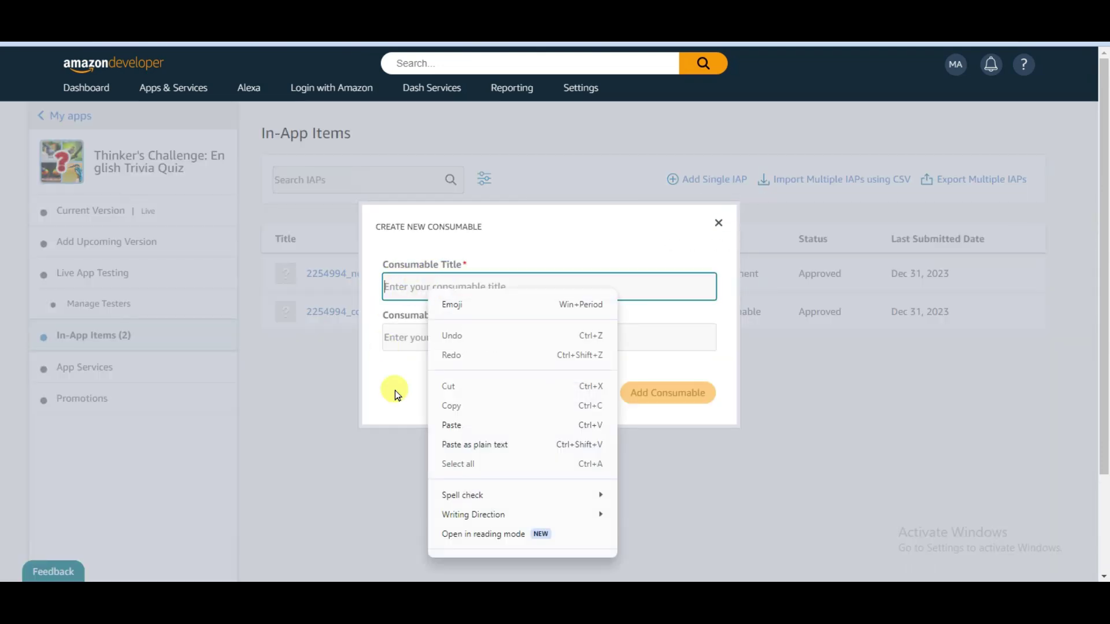
click(460, 426)
key(Tab)
key(ctrl+v)
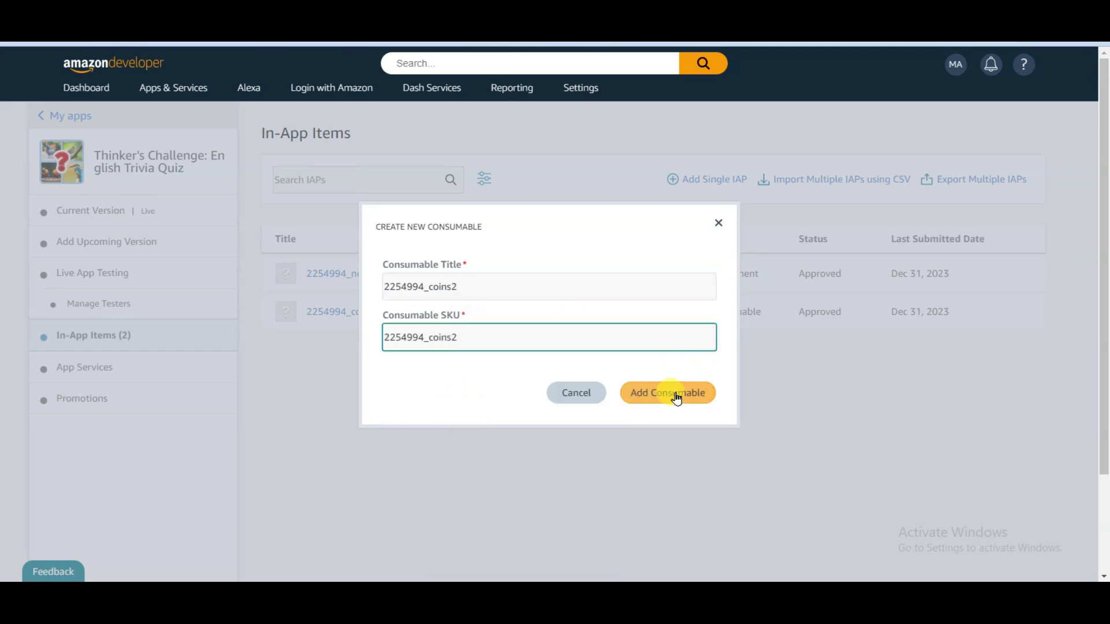
click(678, 395)
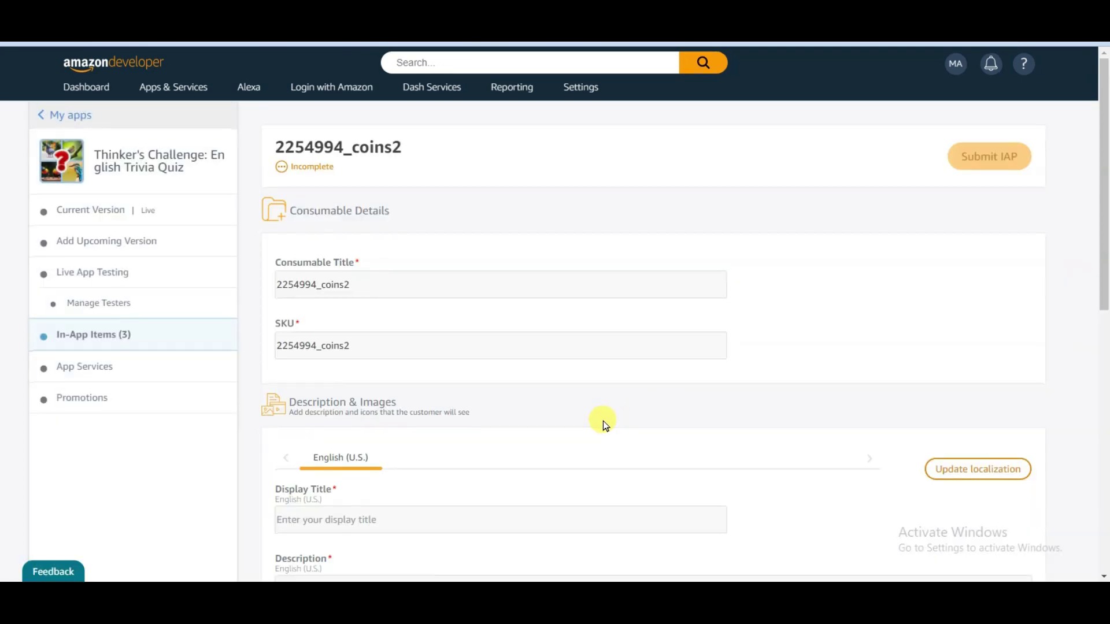
Step: Set 2254994_coins2's display title and description to 750, price it at 1.99 USD, and submit
scroll(602, 421, down, 3)
click(429, 287)
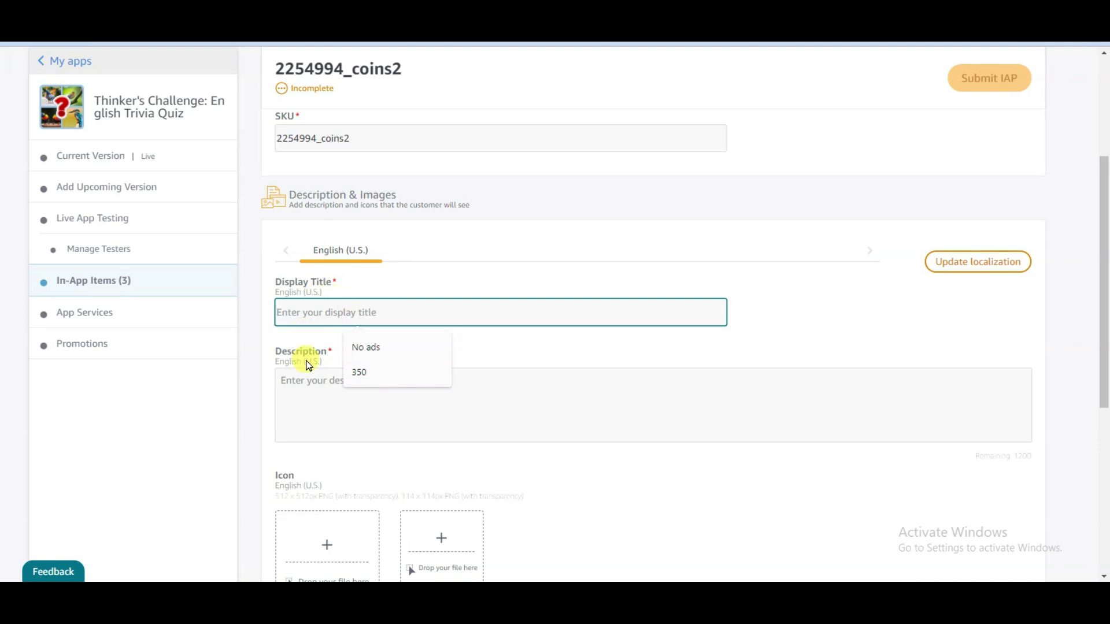
text(750)
key(Tab)
text(750)
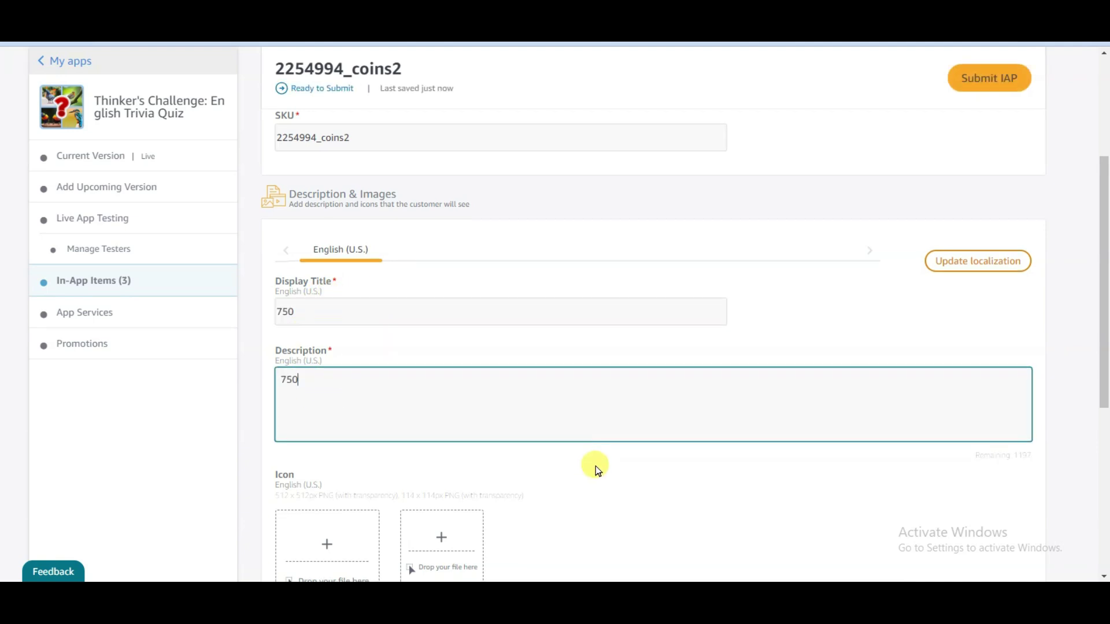
scroll(595, 466, down, 5)
click(314, 399)
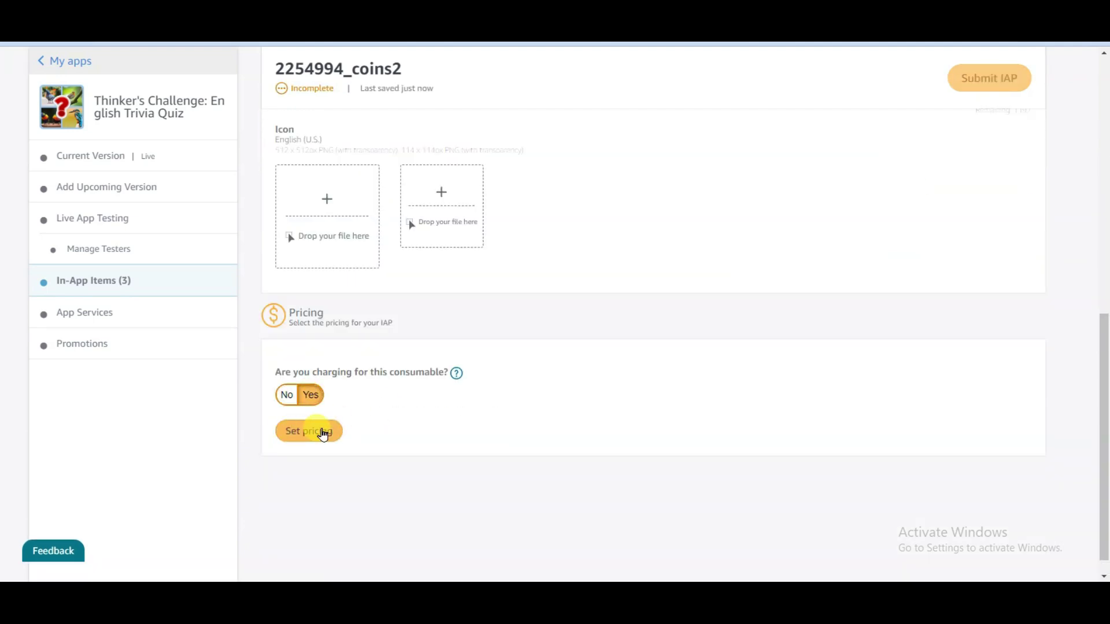
click(312, 431)
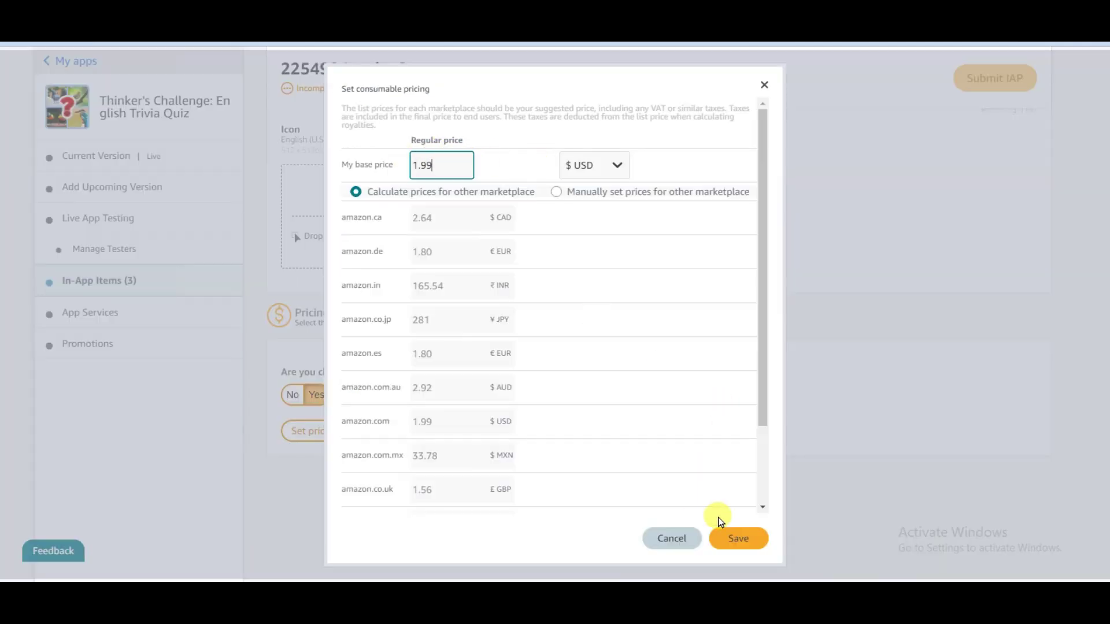
click(750, 542)
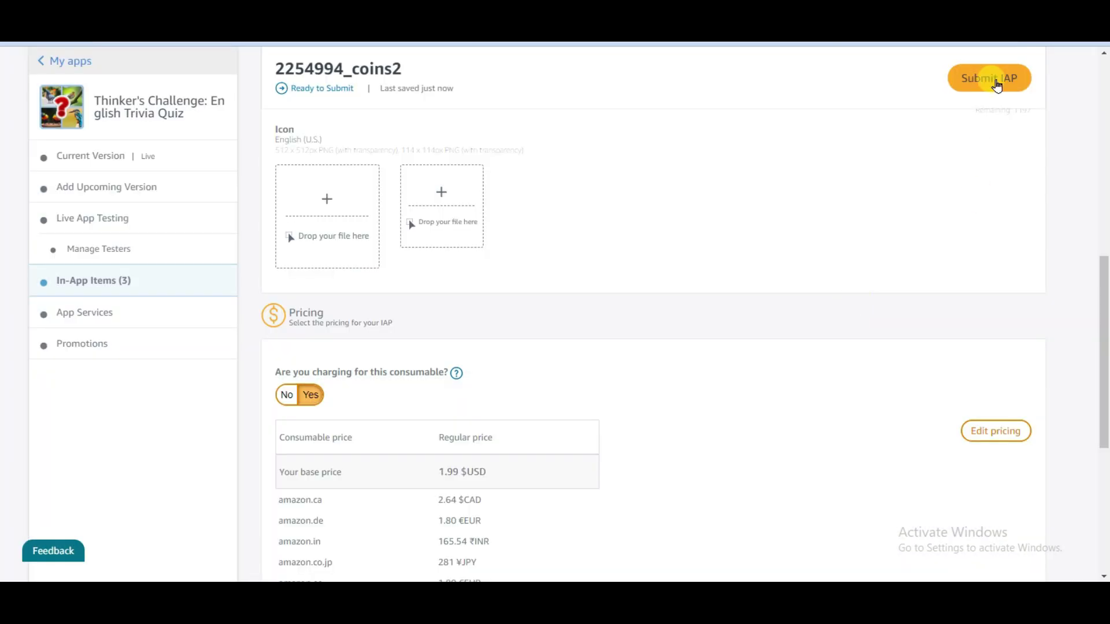
click(995, 84)
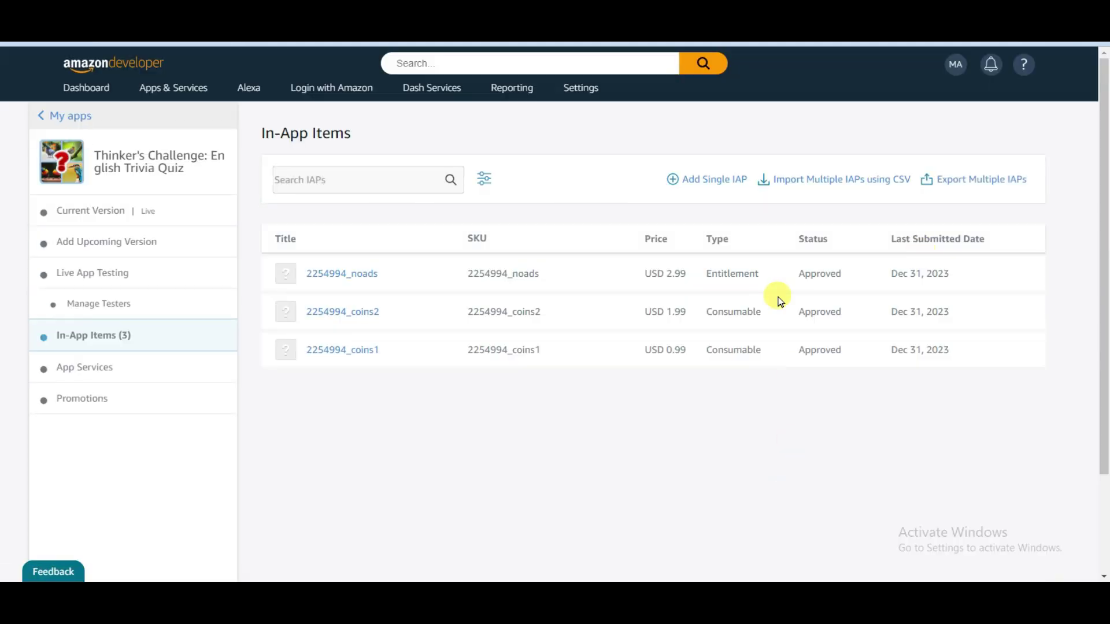
click(703, 180)
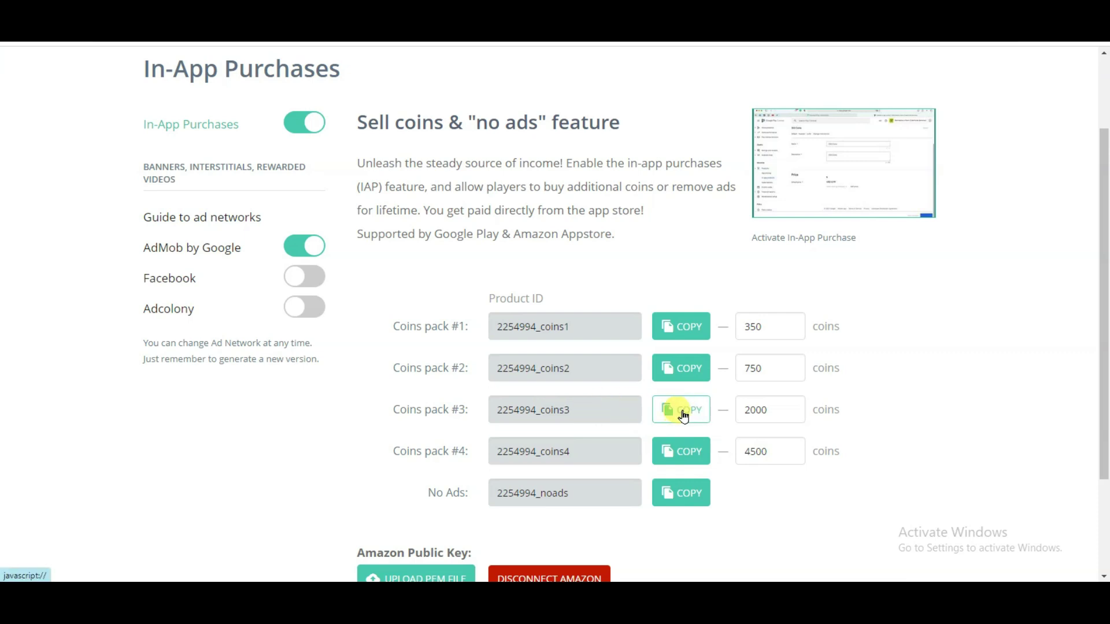
Step: Create consumable 2254994_coins3, pasting the coins pack #3 ID as title and SKU
click(683, 413)
click(436, 285)
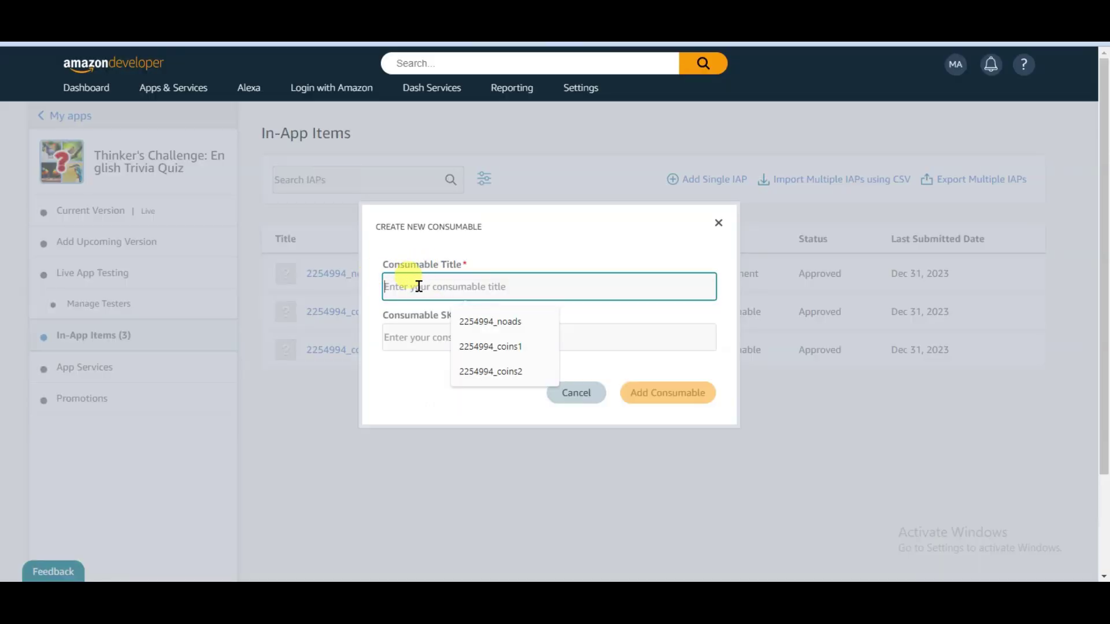
right_click(418, 286)
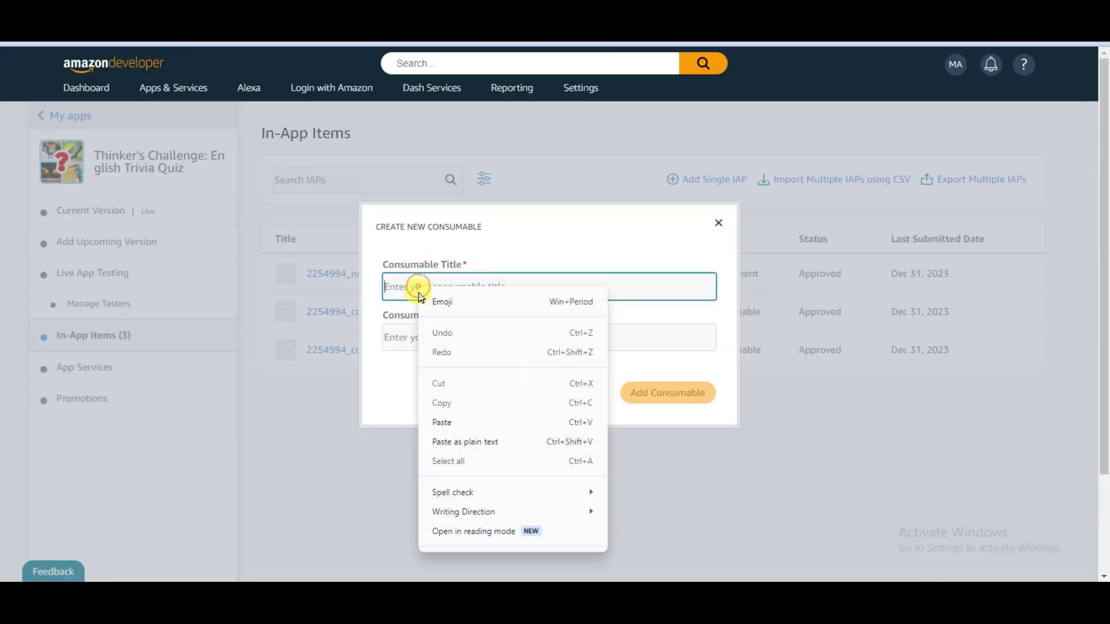
click(433, 423)
click(682, 345)
key(ctrl+v)
click(648, 398)
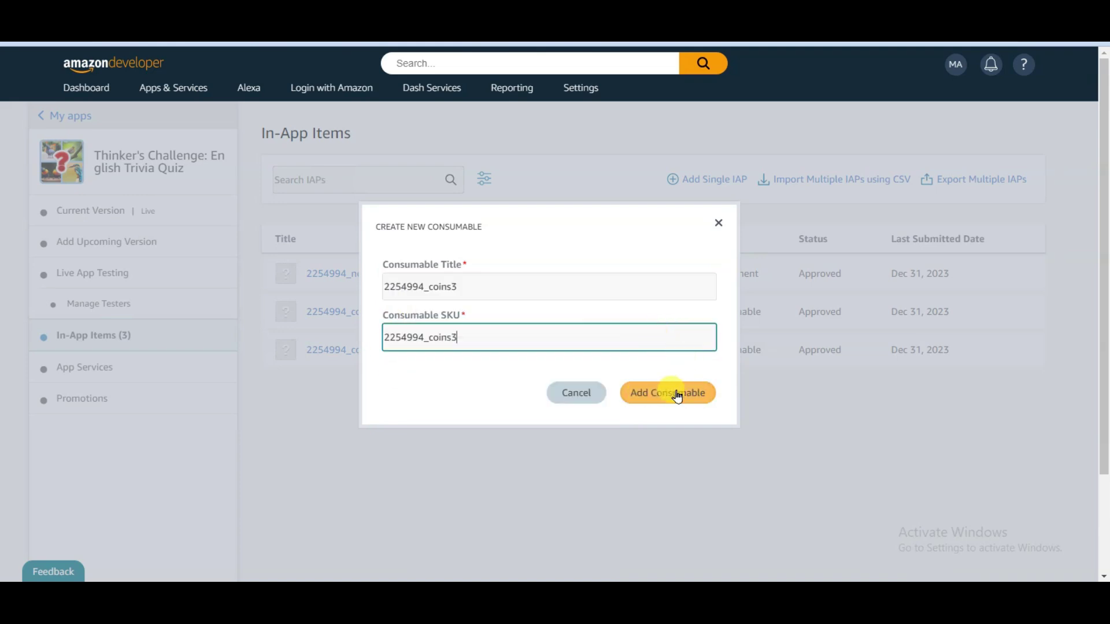
Step: Mark 2254994_coins3 as a paid item and save a 2.99 USD base price
scroll(653, 315, down, 5)
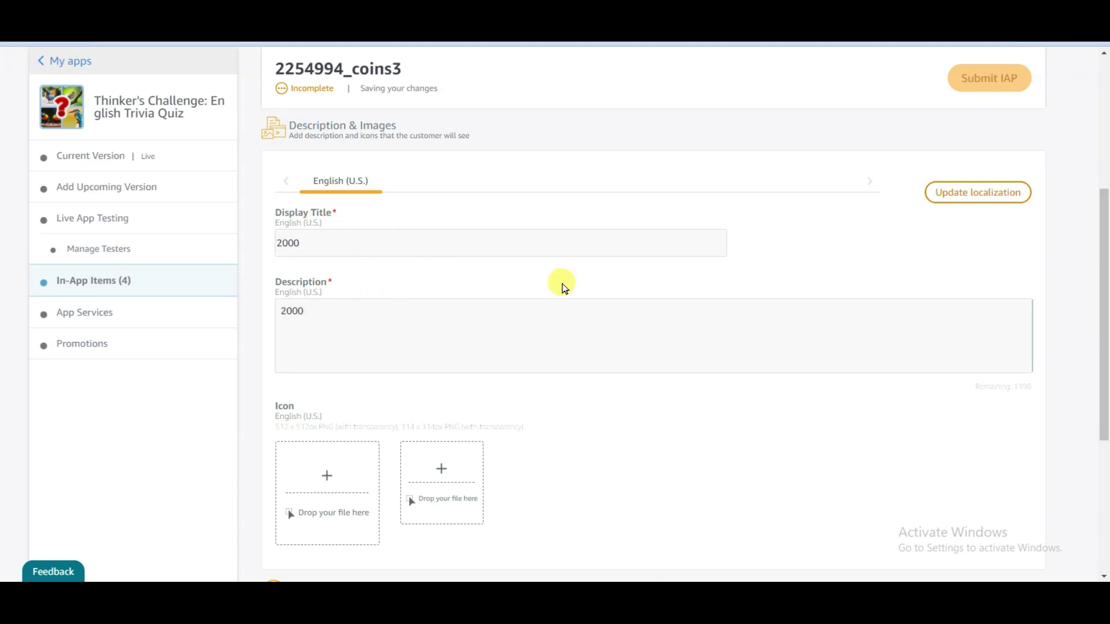
scroll(560, 285, down, 5)
click(310, 396)
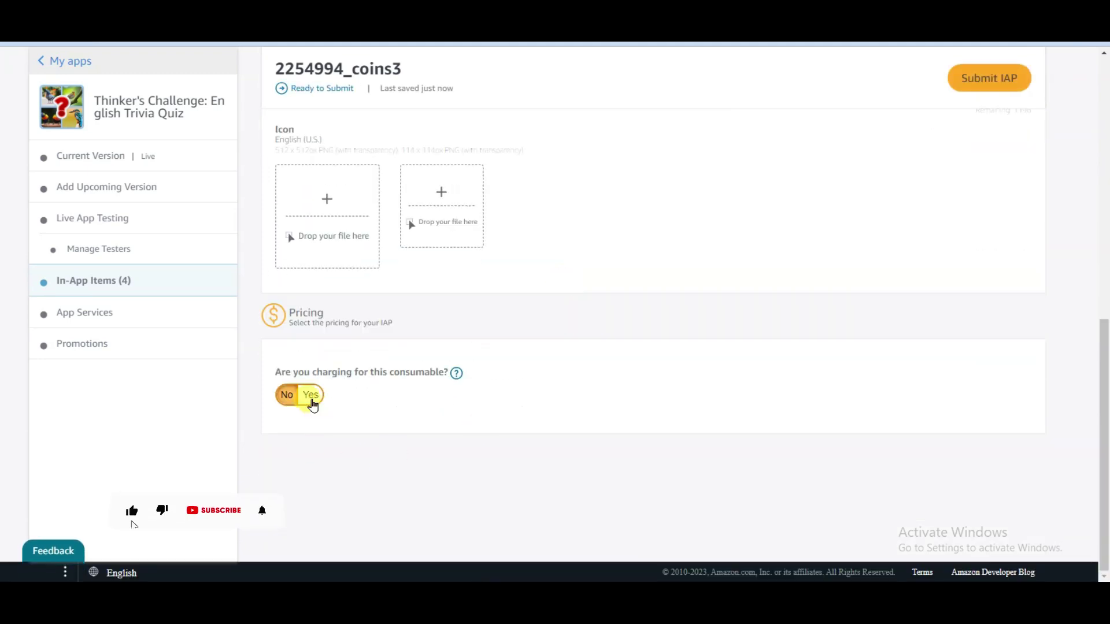
click(310, 433)
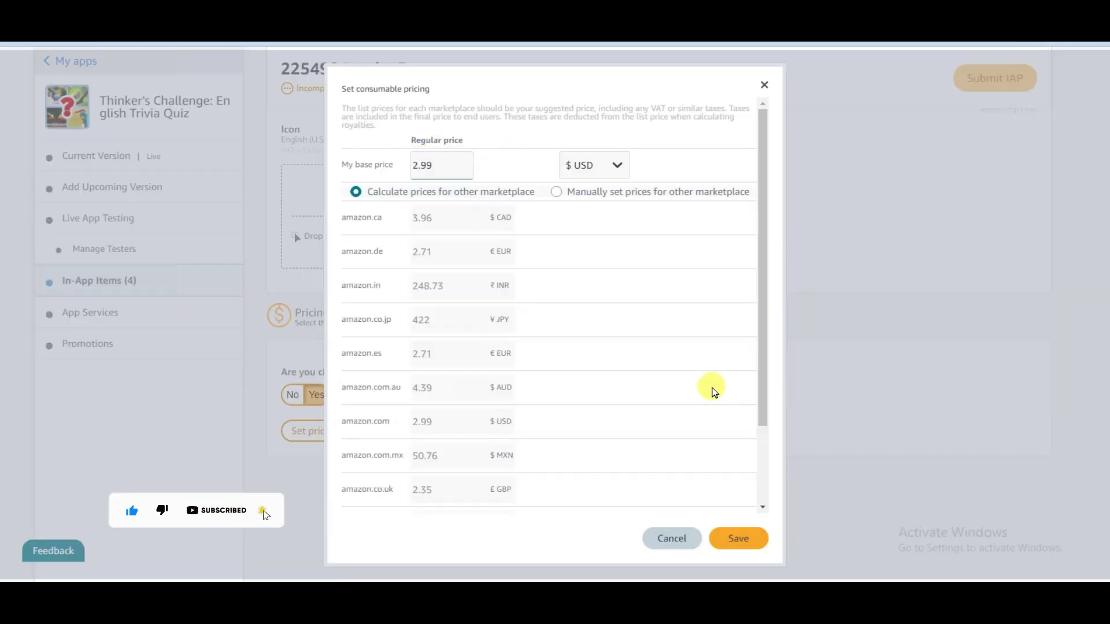
click(747, 537)
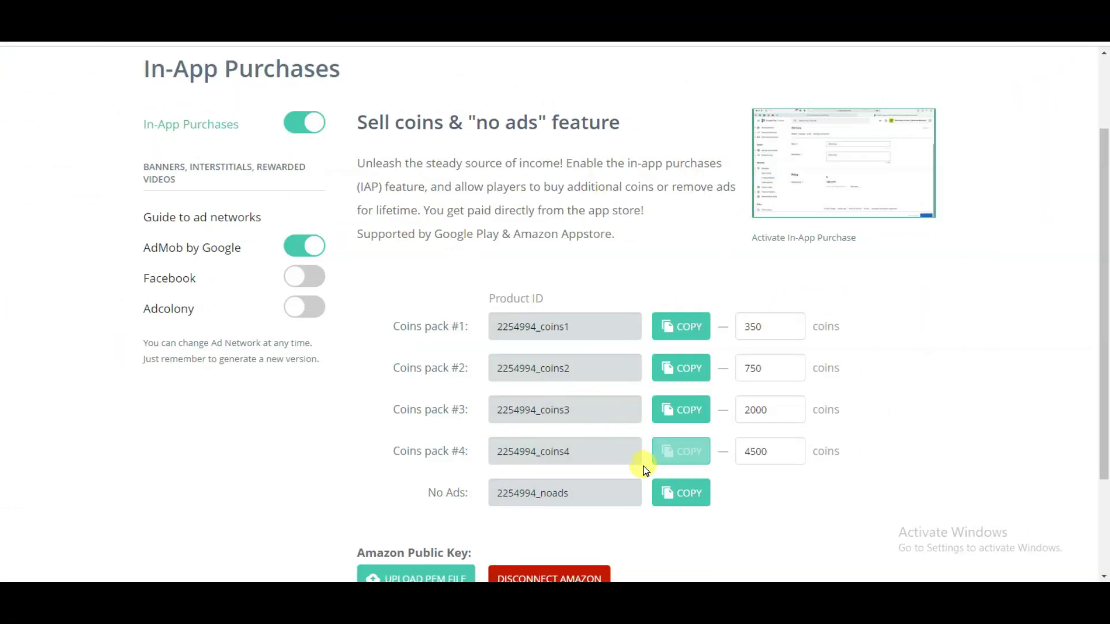
Step: Create consumable 2254994_coins4, using the coins pack #4 ID as title and SKU
click(668, 457)
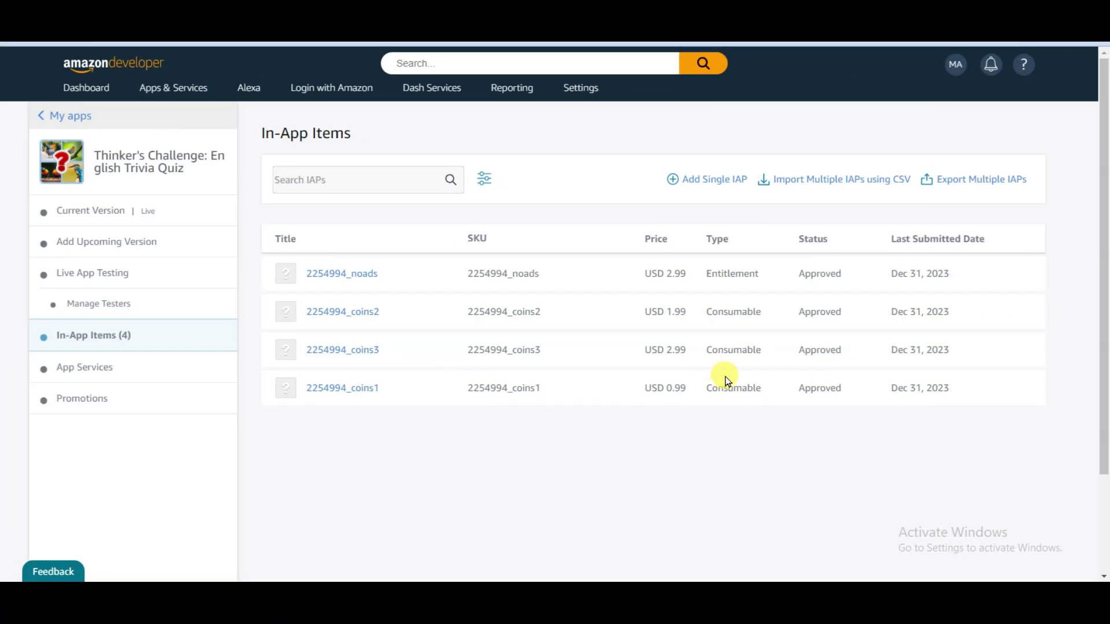
click(704, 186)
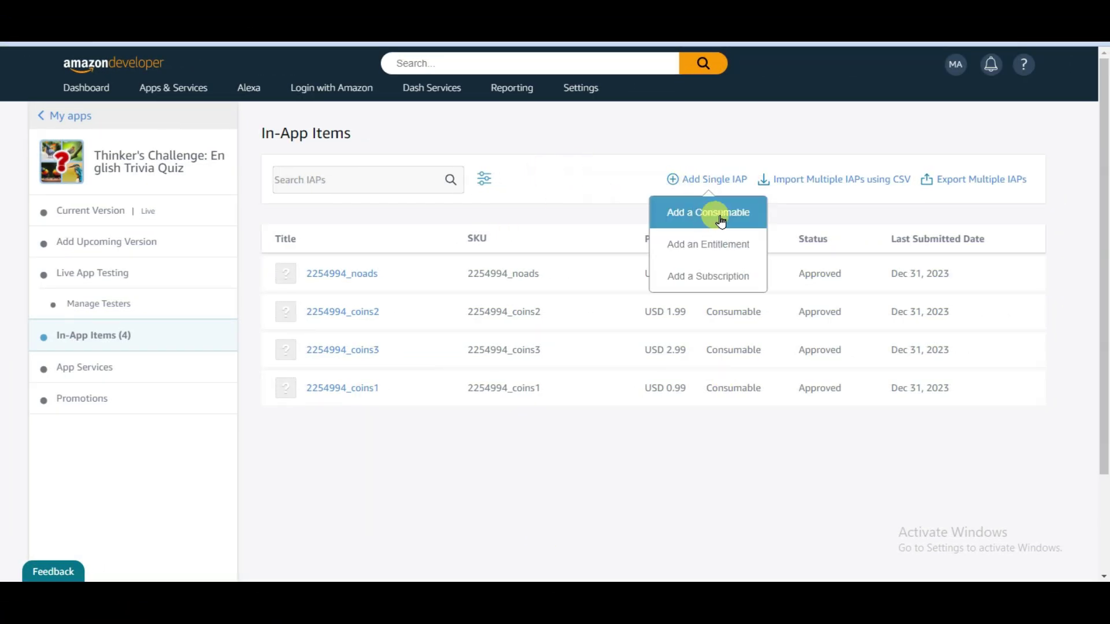
click(711, 213)
click(458, 286)
right_click(435, 286)
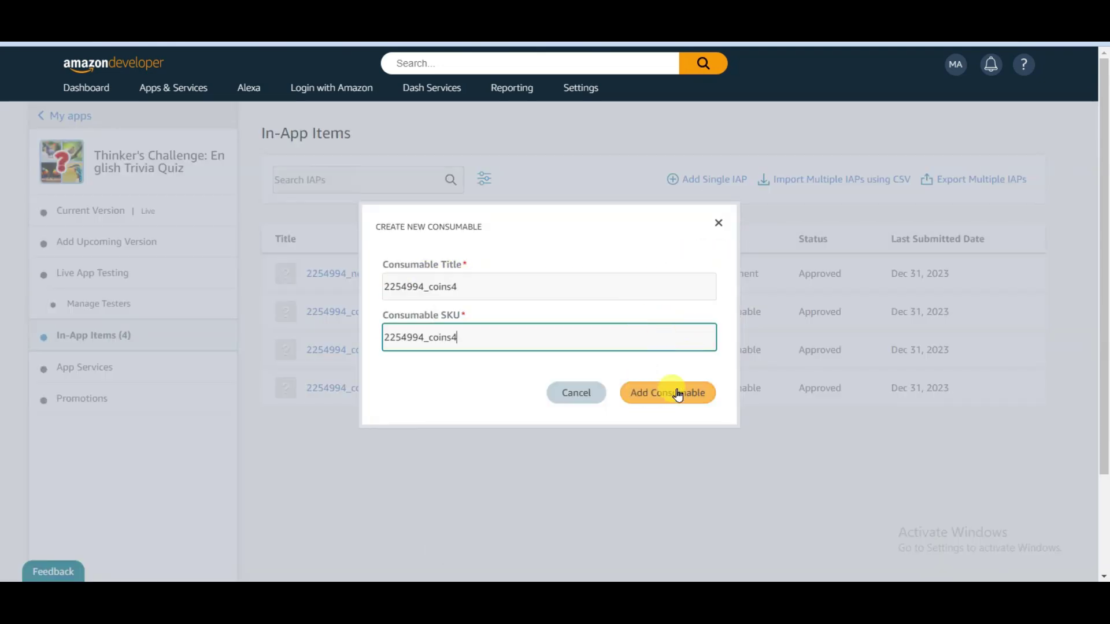
click(670, 399)
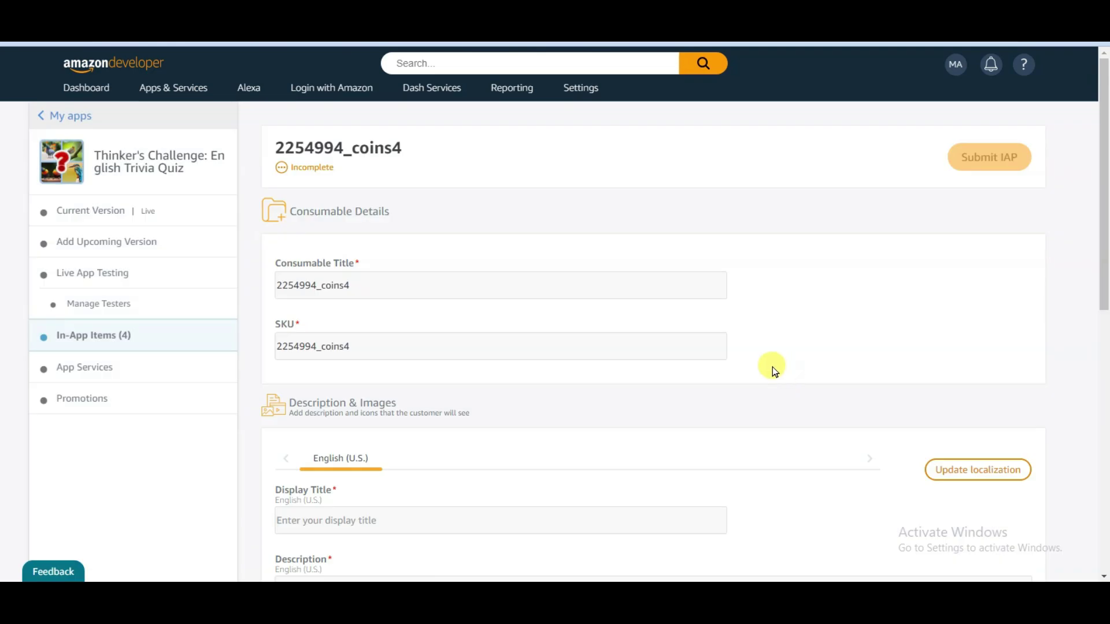
Step: Enter 4500 as the coins4 display title and description
scroll(773, 369, down, 5)
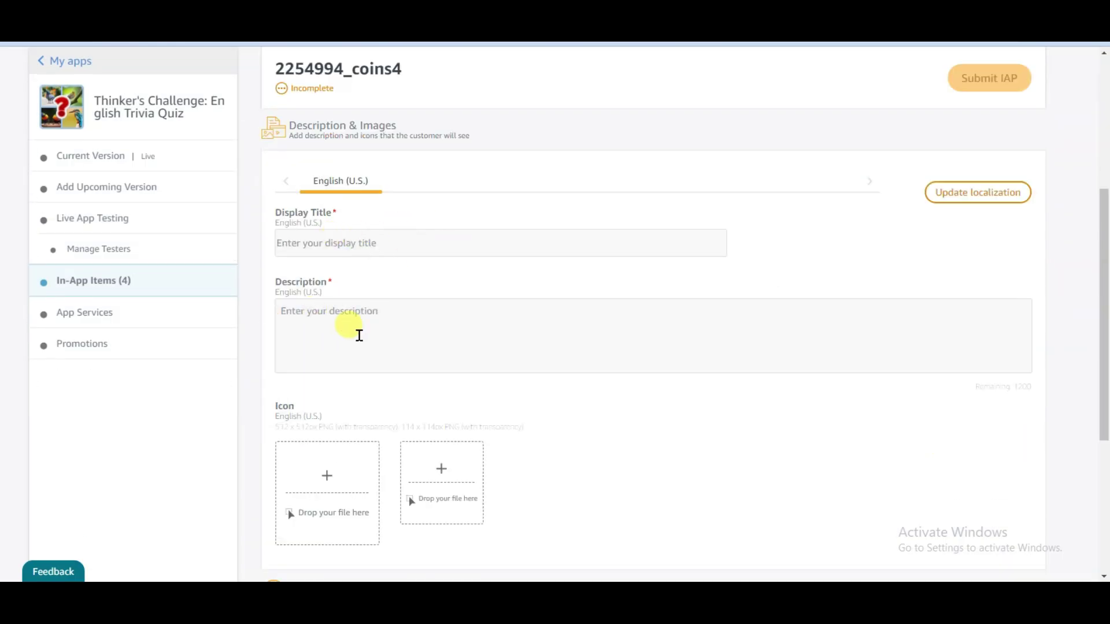
click(389, 248)
text(4500)
key(Tab)
text(4500)
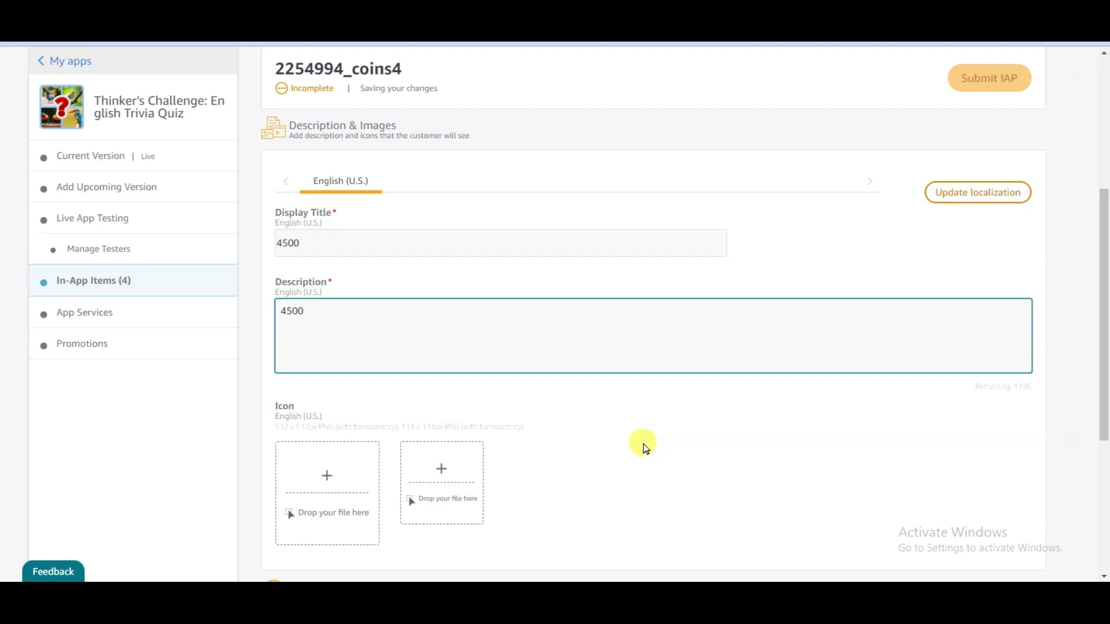
scroll(641, 443, down, 5)
Step: Make coins4 a paid item at 5.99 USD, save, and submit it
click(315, 397)
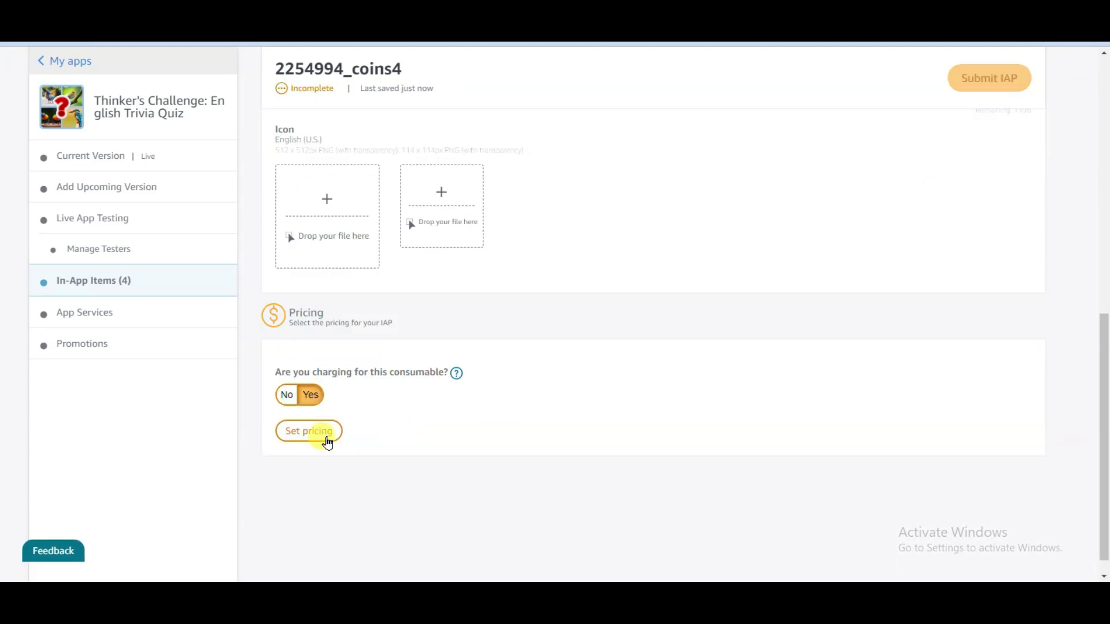
click(306, 437)
click(446, 163)
text(5)
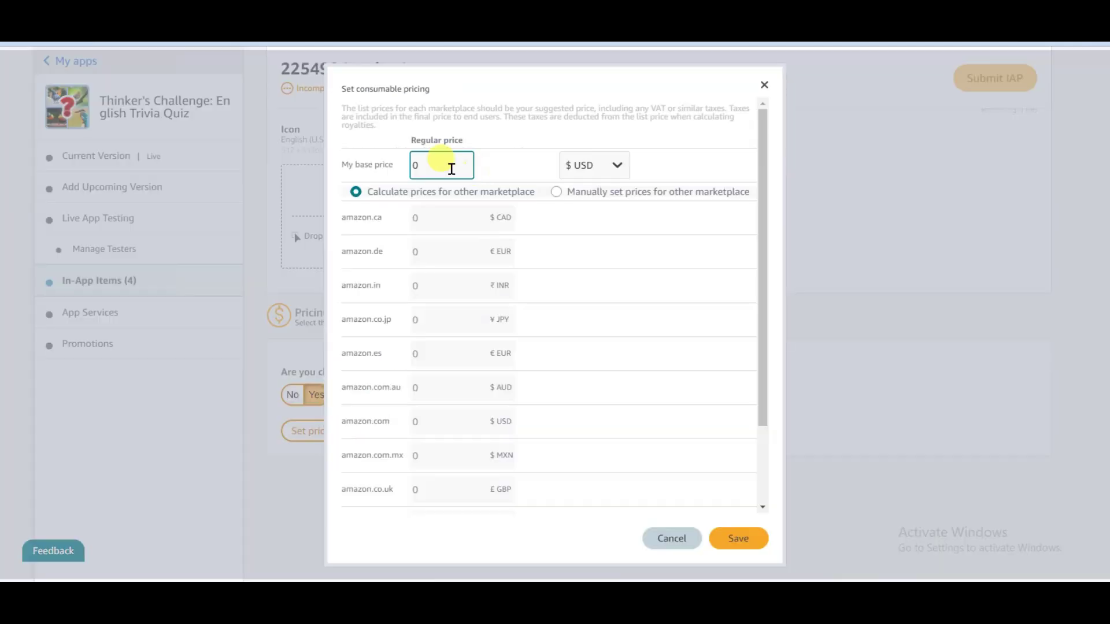
text(.99)
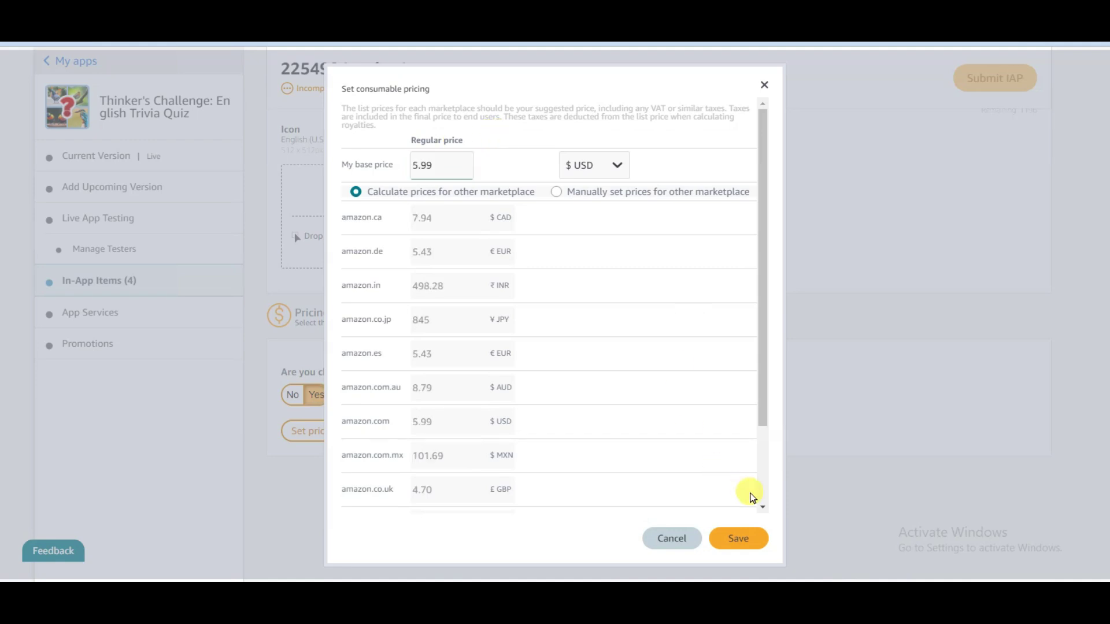
click(735, 537)
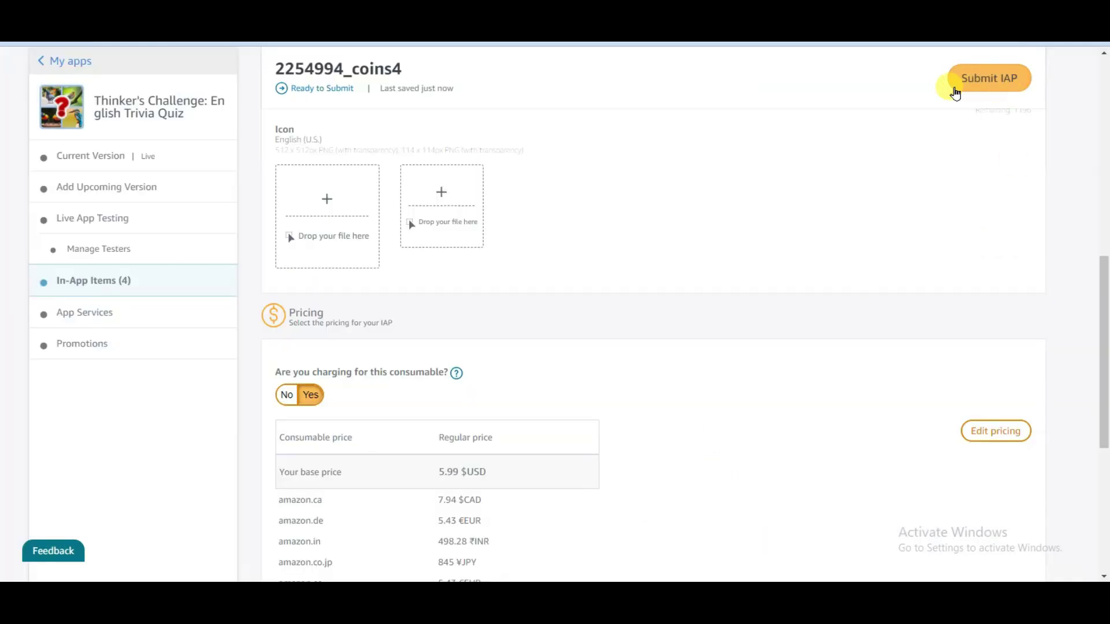
click(982, 79)
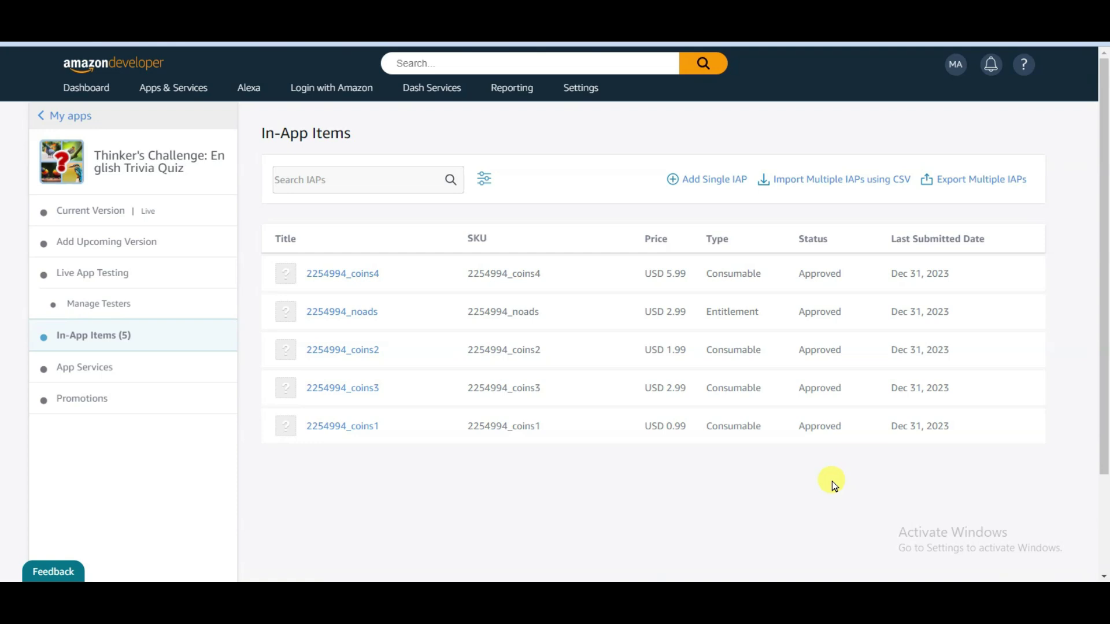